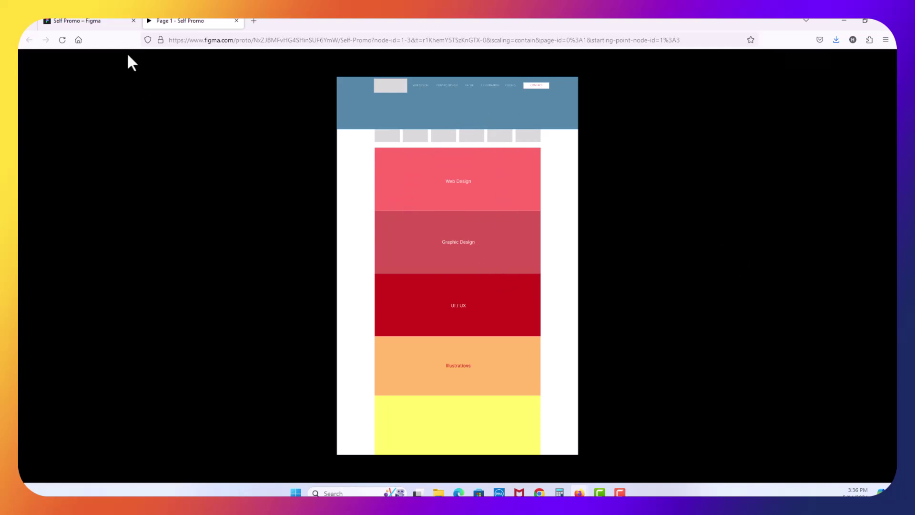
Leave the running prototype and return to the Self Promo design file.
left_click(93, 21)
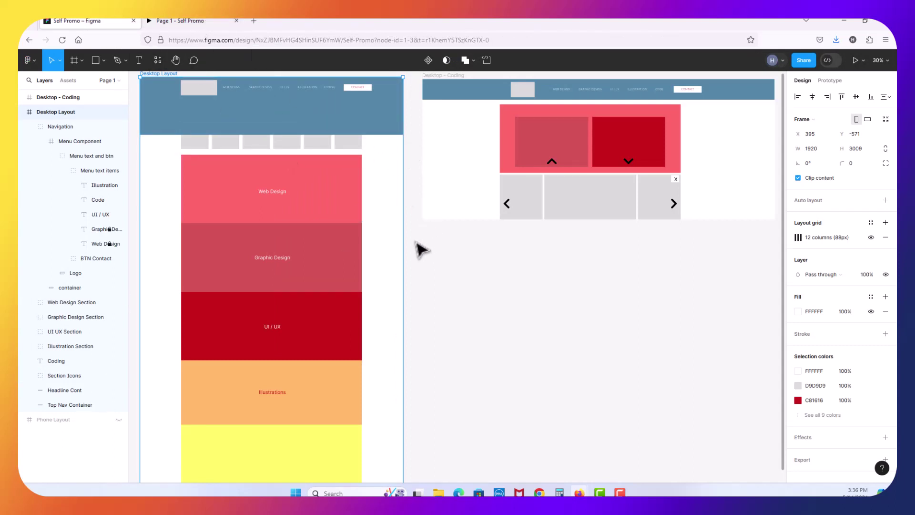
Shorten the Desktop Layout frame from 3009 px to a 1920 × 1080 screen height.
scroll(419, 250, "down", 3)
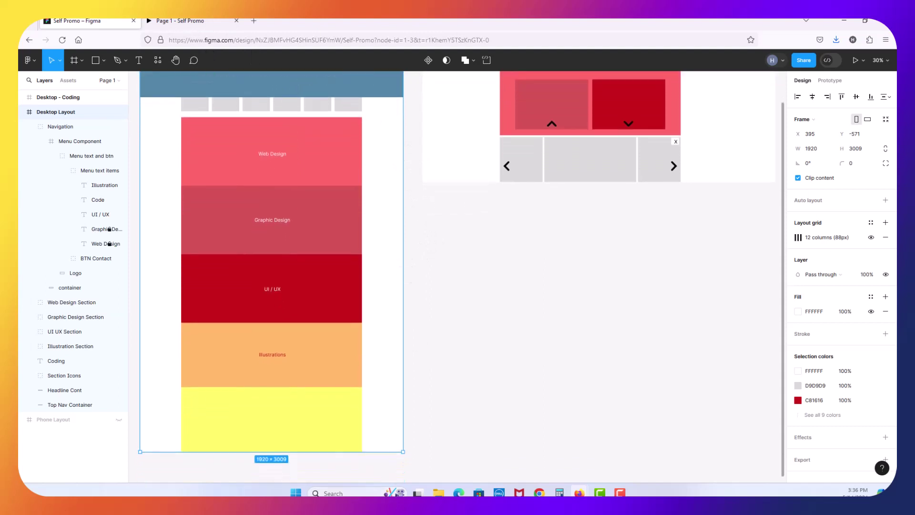
left_click_drag(362, 451, 383, 178)
scroll(428, 274, "up", 1)
scroll(407, 332, "up", 5)
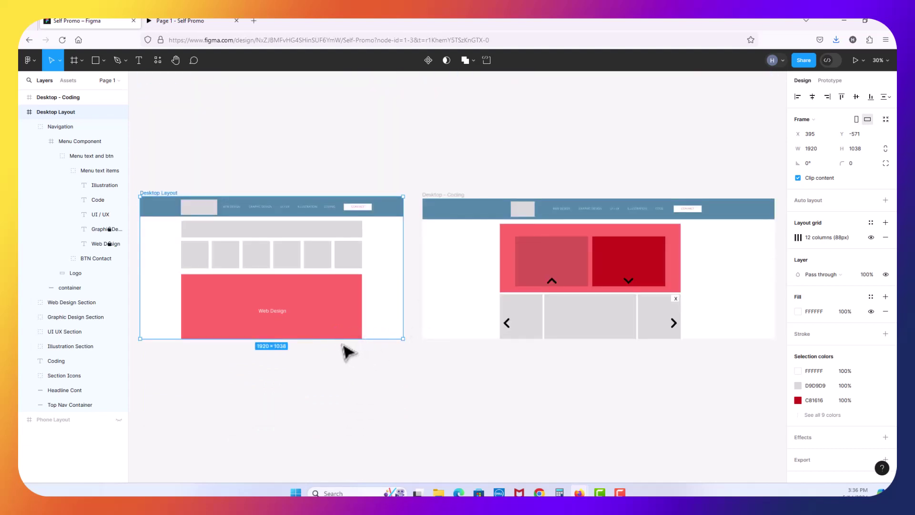
mouse_move(341, 339)
left_mouse_down()
mouse_move(335, 362)
mouse_move(333, 340)
left_mouse_up()
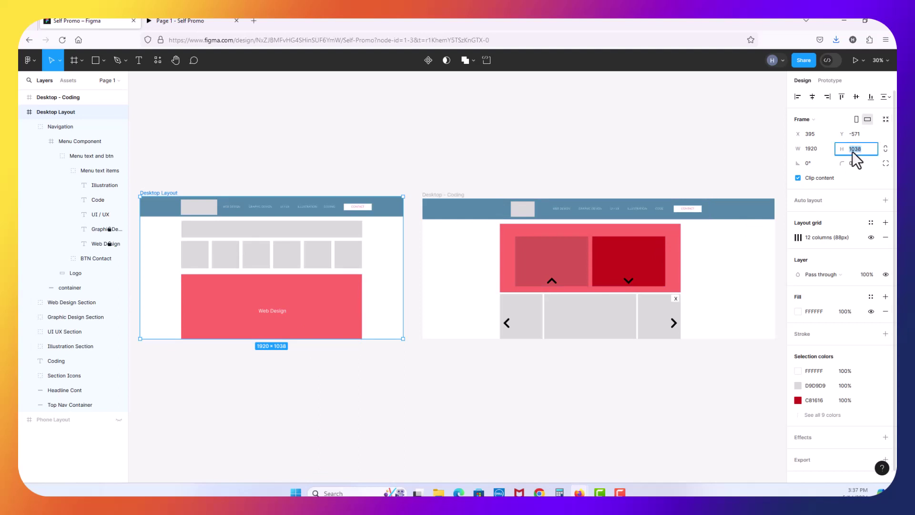
key("Return")
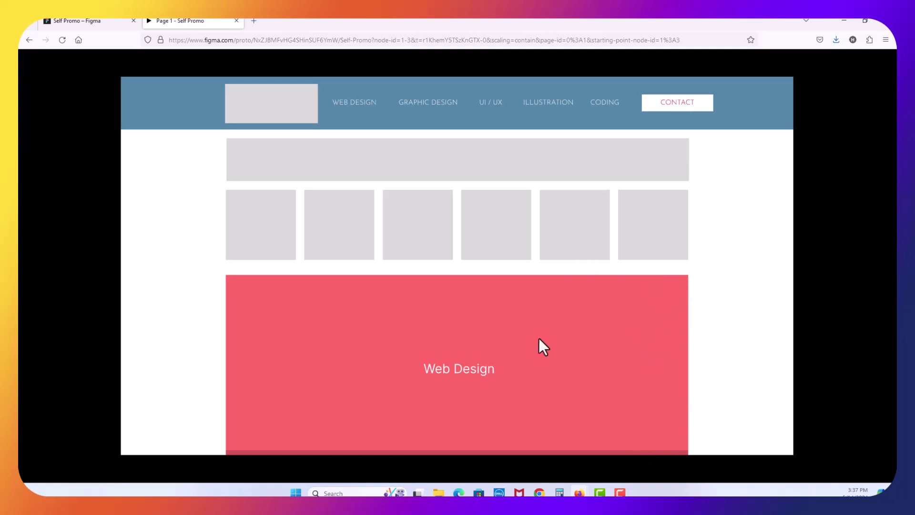
left_click(95, 22)
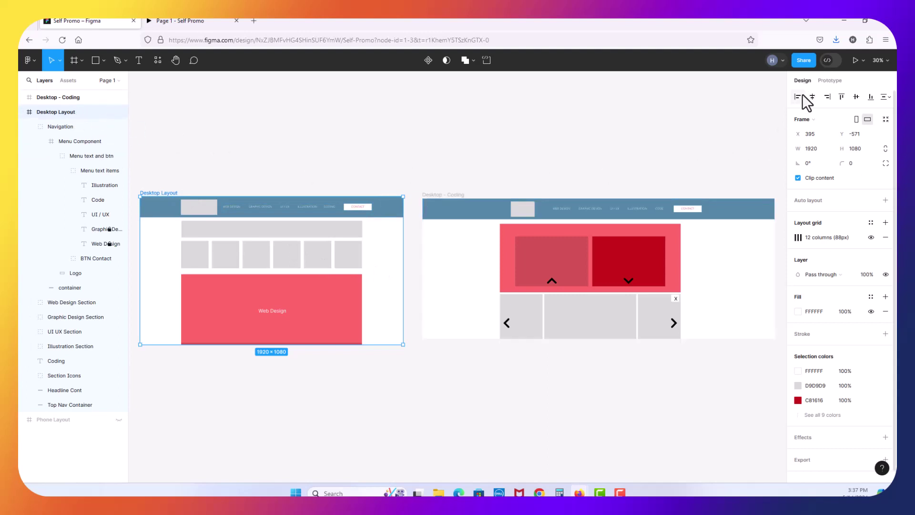
Uncheck Clip content on the Desktop Layout frame and check the sections below 1080 px.
left_click(797, 179)
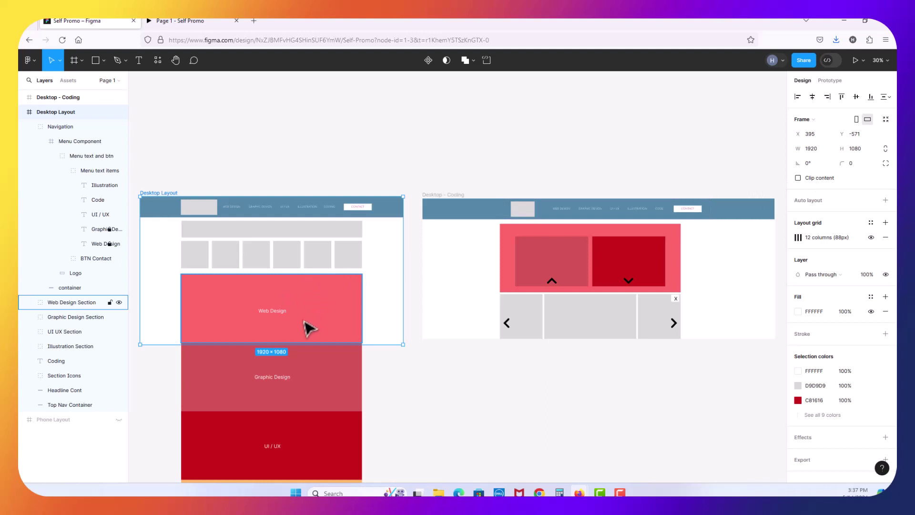
scroll(311, 324, "down", 1)
scroll(313, 327, "down", 5)
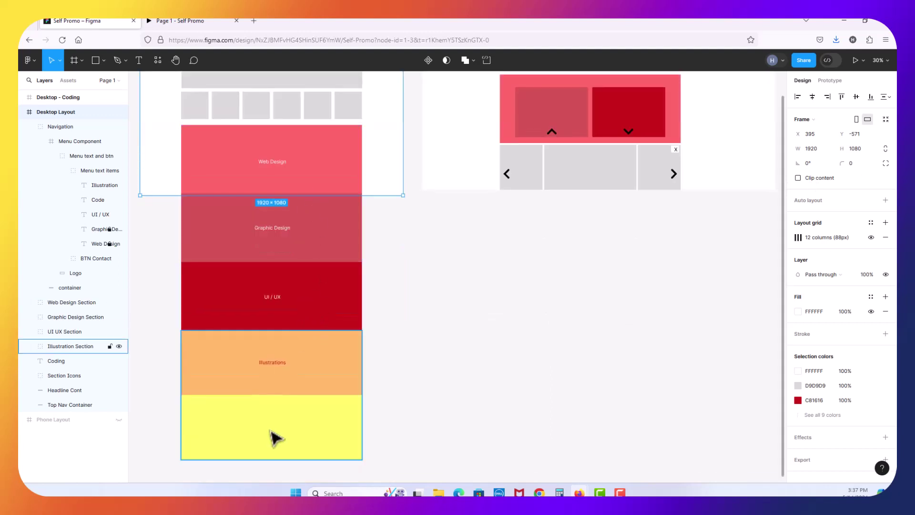
scroll(352, 347, "up", 6)
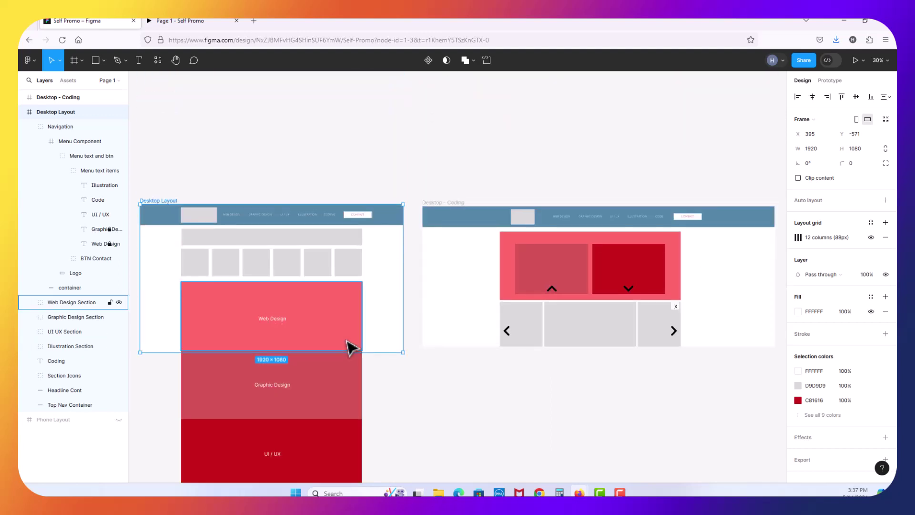
Set the Desktop Layout's Overflow scroll behavior to Vertical and start the prototype.
left_click(829, 80)
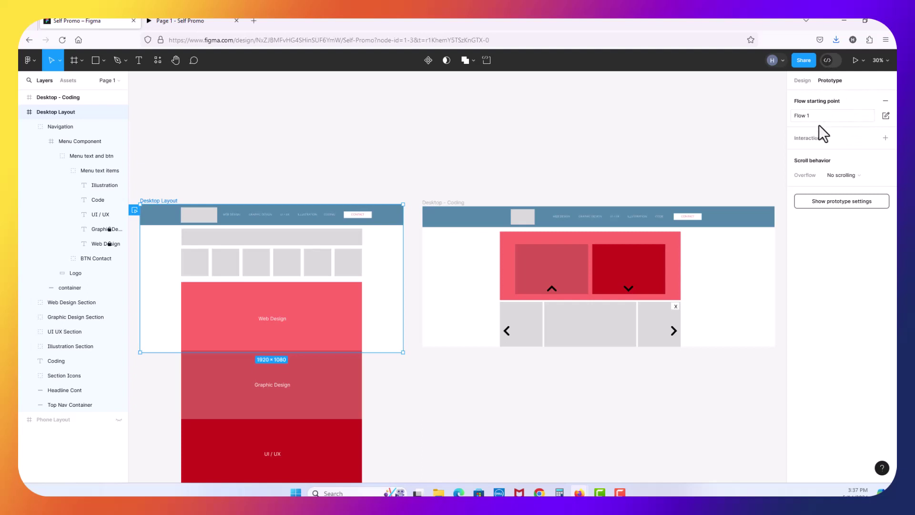
left_click(846, 176)
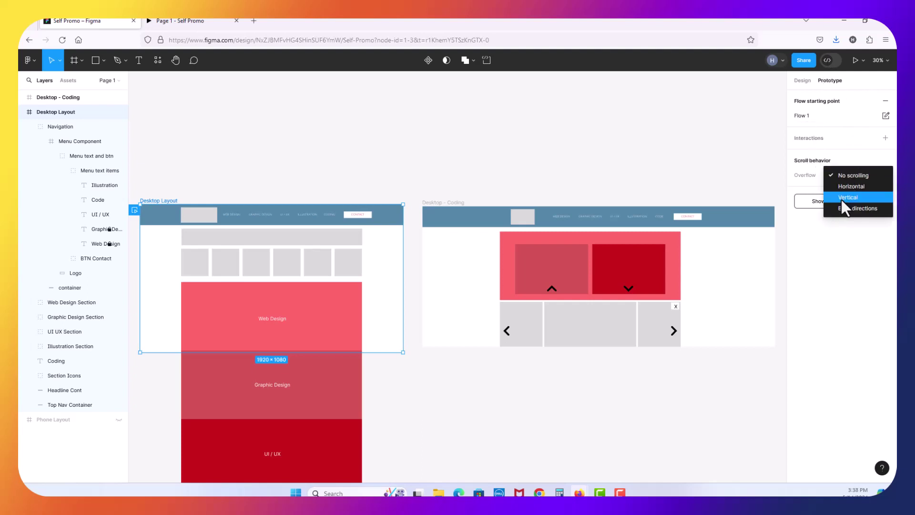
left_click(841, 200)
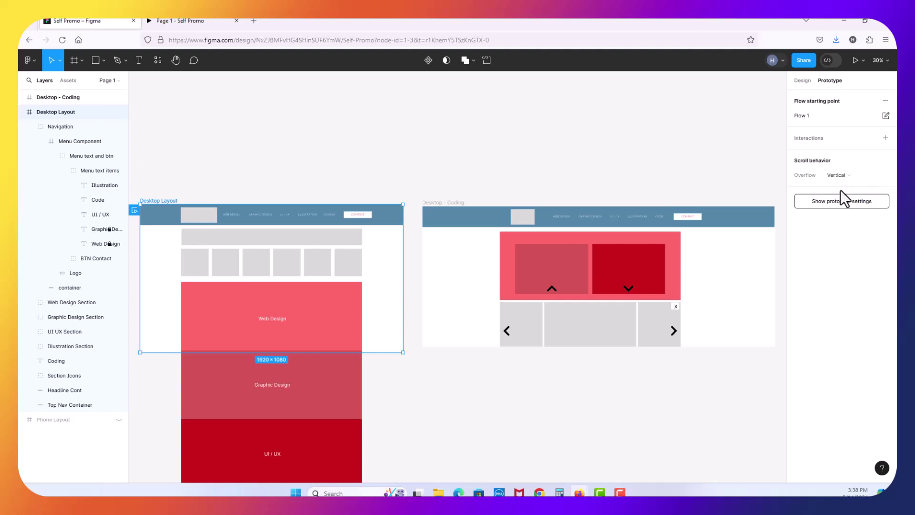
left_click(854, 60)
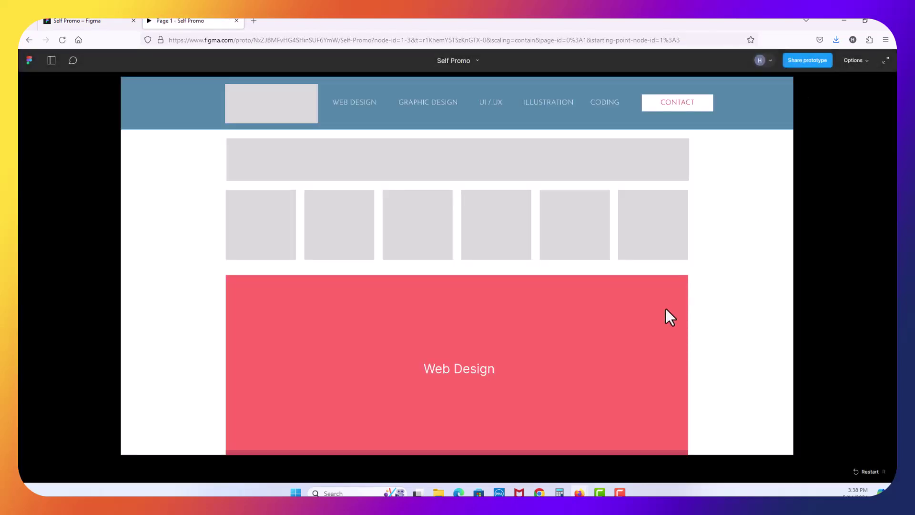
Scroll the prototype through Graphic Design, UI / UX and Illustrations, then back to the top.
scroll(666, 309, "down", 10)
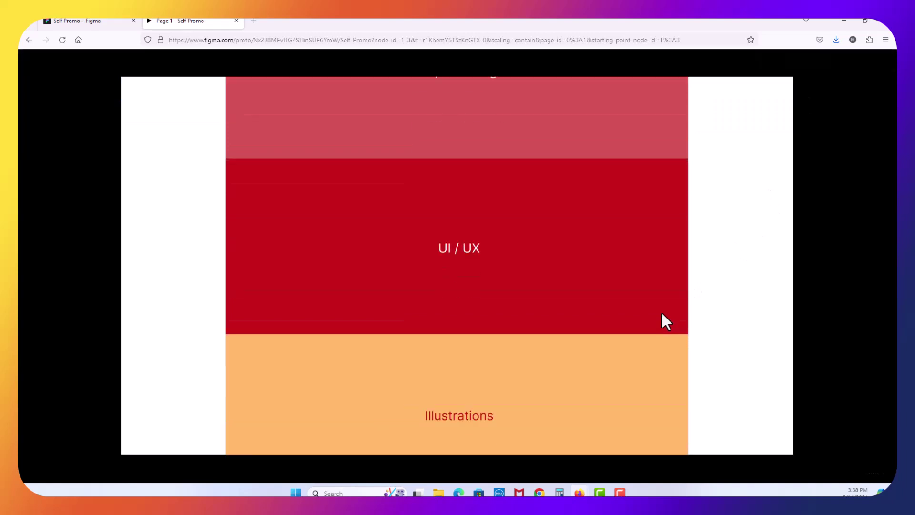
scroll(643, 334, "down", 4)
scroll(663, 123, "up", 10)
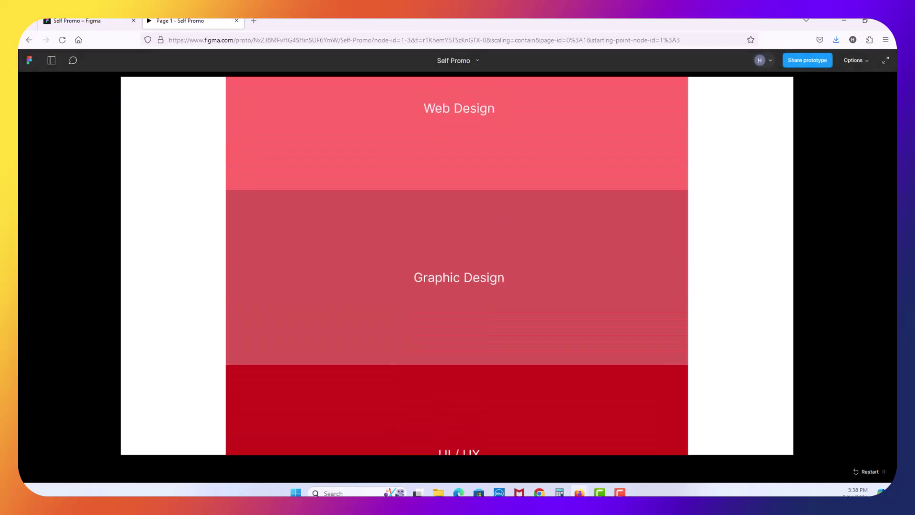
scroll(631, 265, "down", 8)
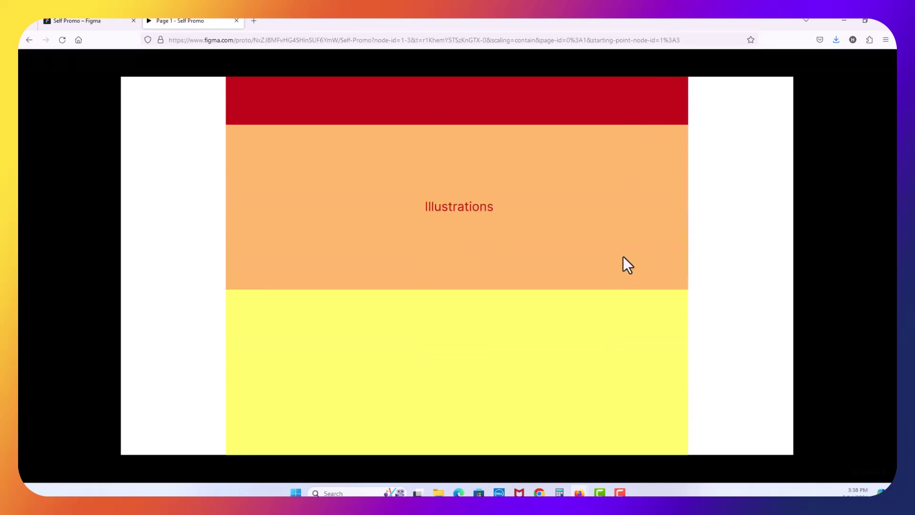
scroll(622, 257, "up", 10)
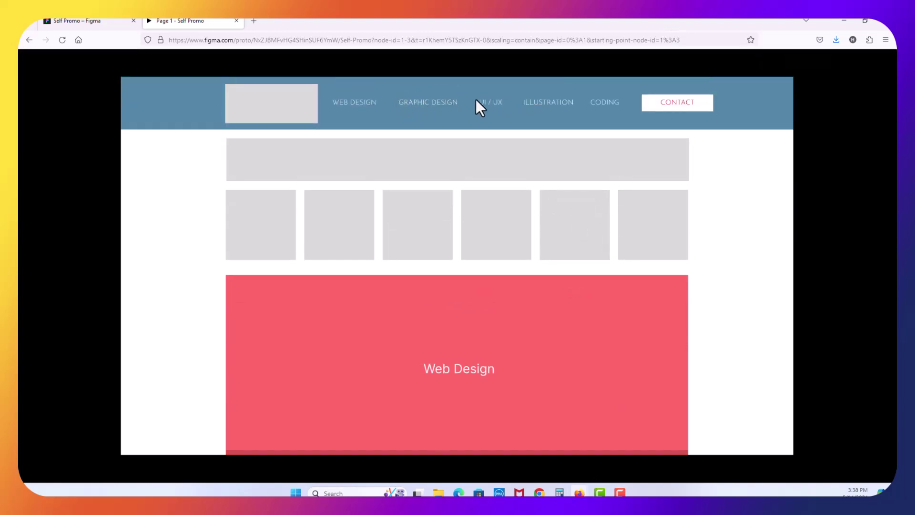
Return to the design file and select the Navigation group and its menu text items.
left_click(95, 21)
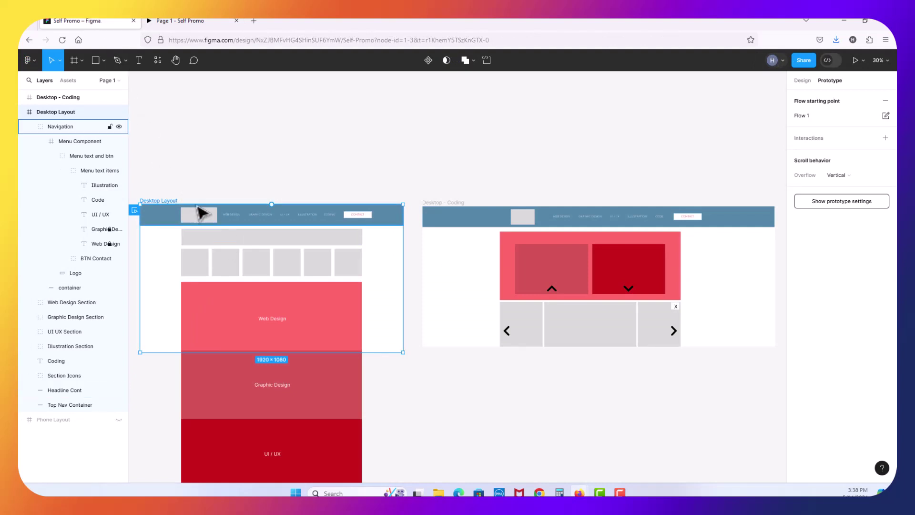
left_click(64, 125)
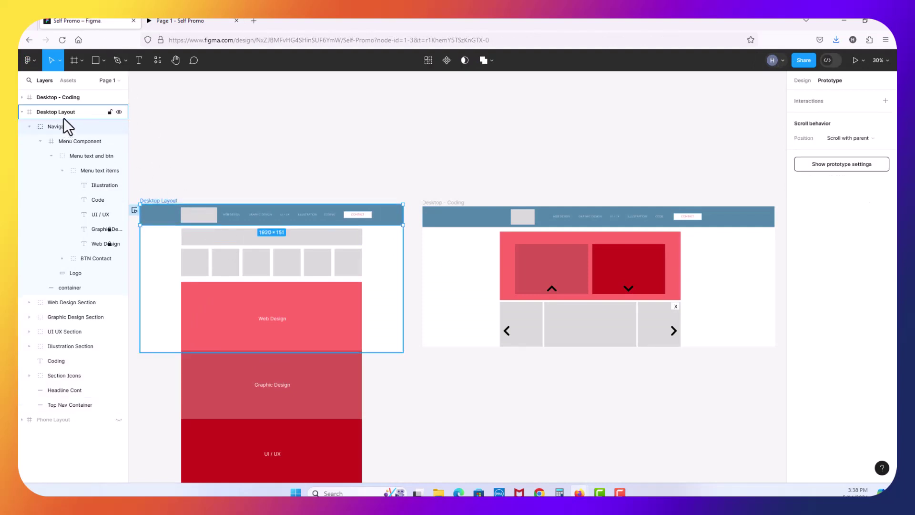
left_click(88, 171)
Zoom to full size on the menu bar and select the Menu Component and Web Design text.
key("ctrl+plus")
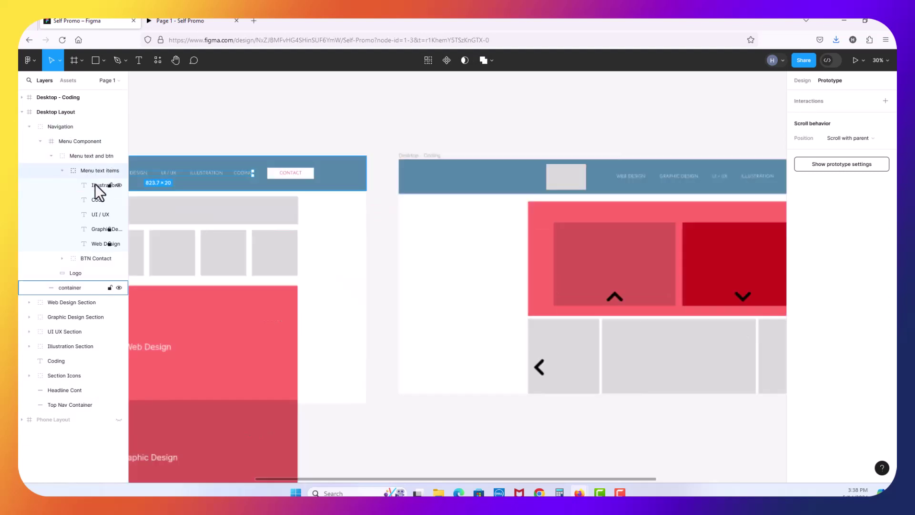
key("ctrl+plus")
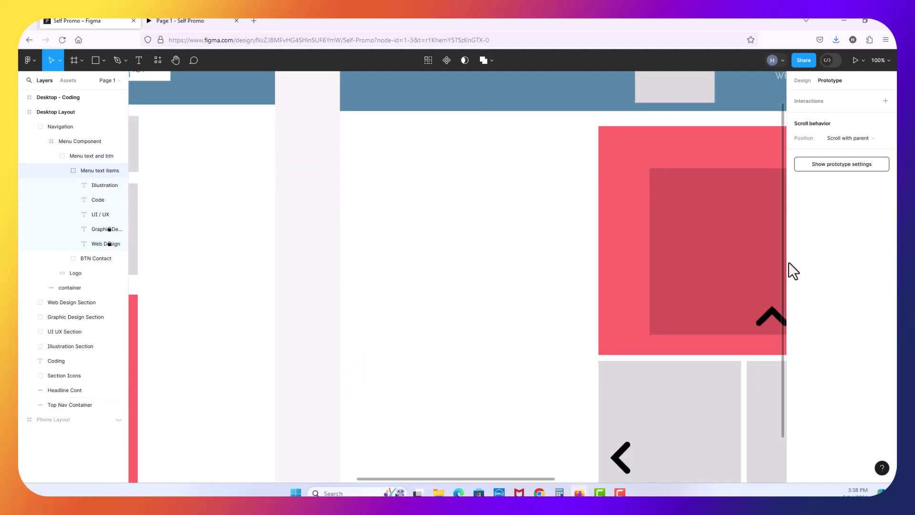
left_click_drag(176, 192, 747, 327)
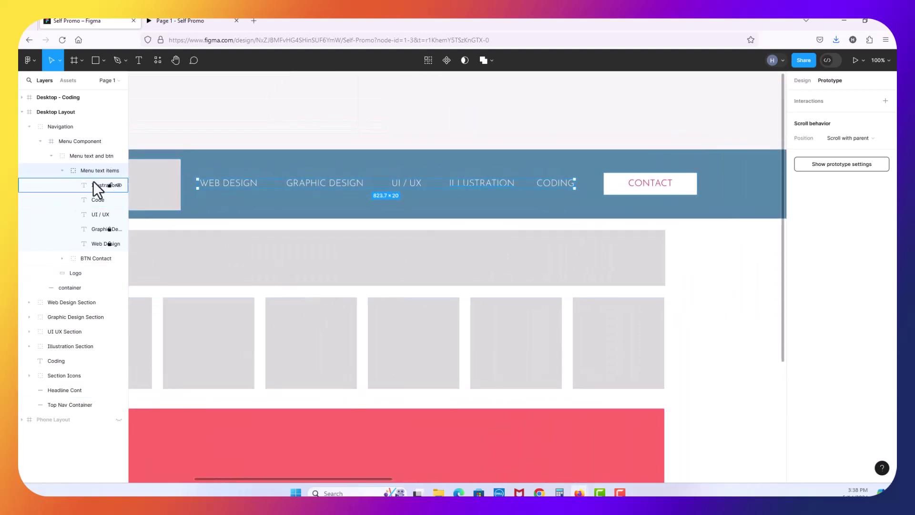
left_click(180, 199)
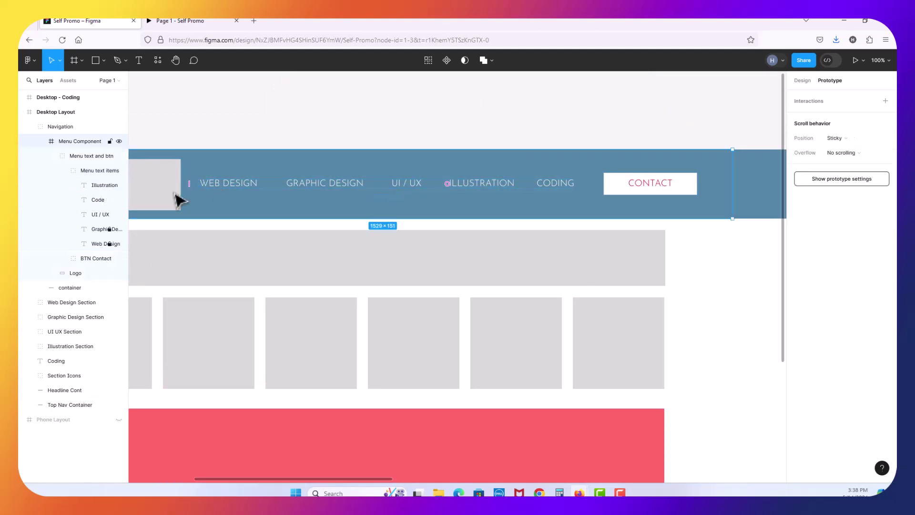
left_click(98, 246)
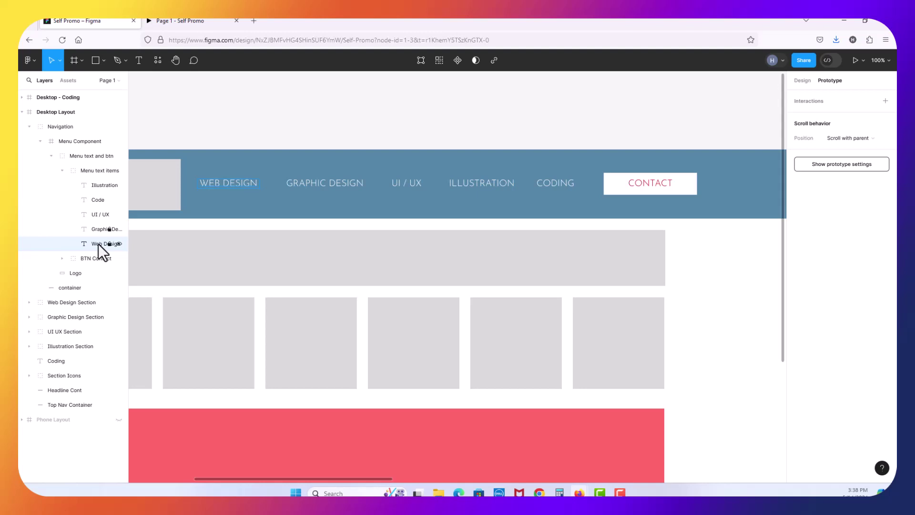
scroll(282, 266, "down", 3)
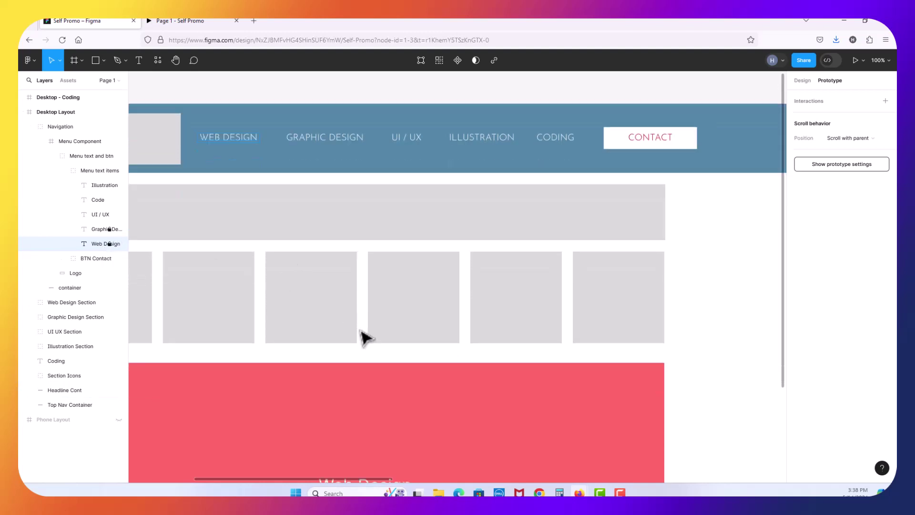
scroll(367, 342, "down", 2)
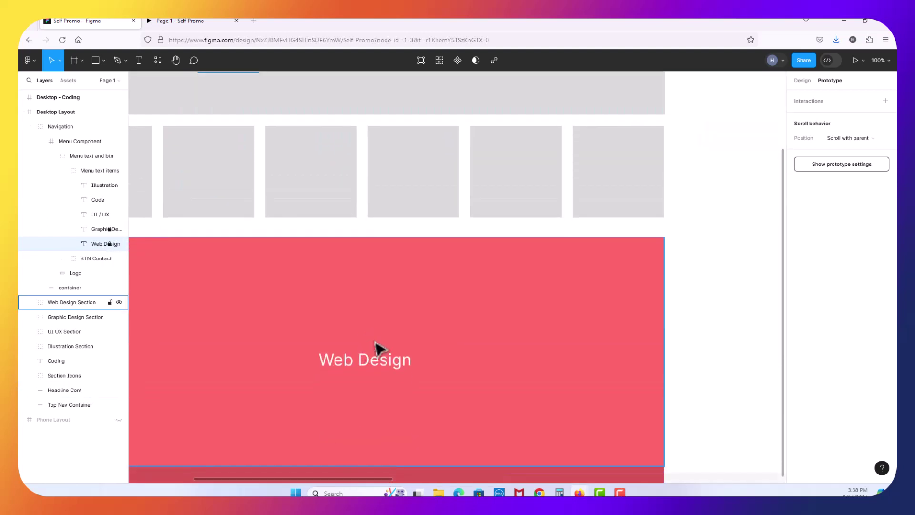
left_click(51, 301)
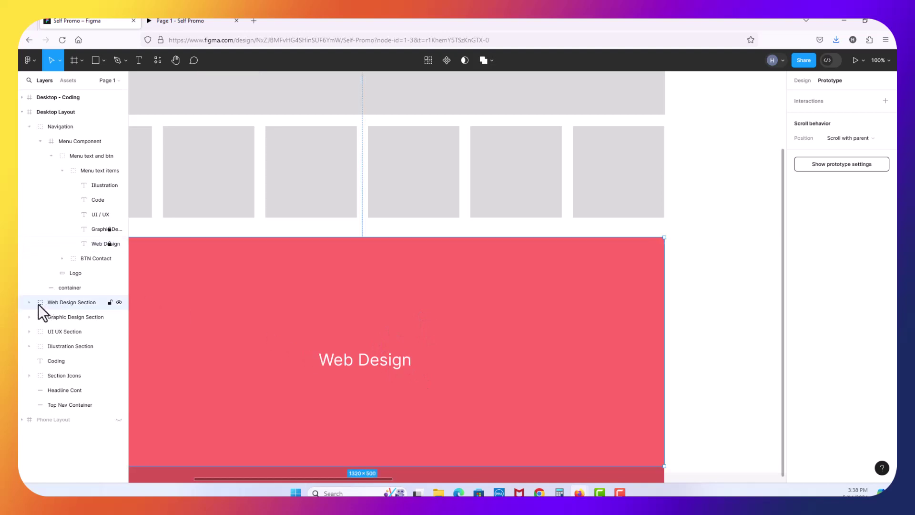
left_click(29, 302)
left_click(73, 318)
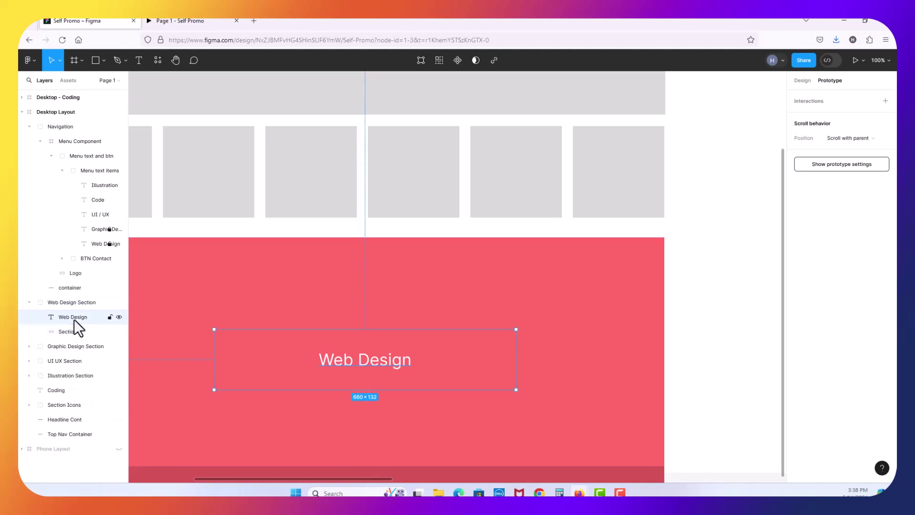
left_click(78, 326)
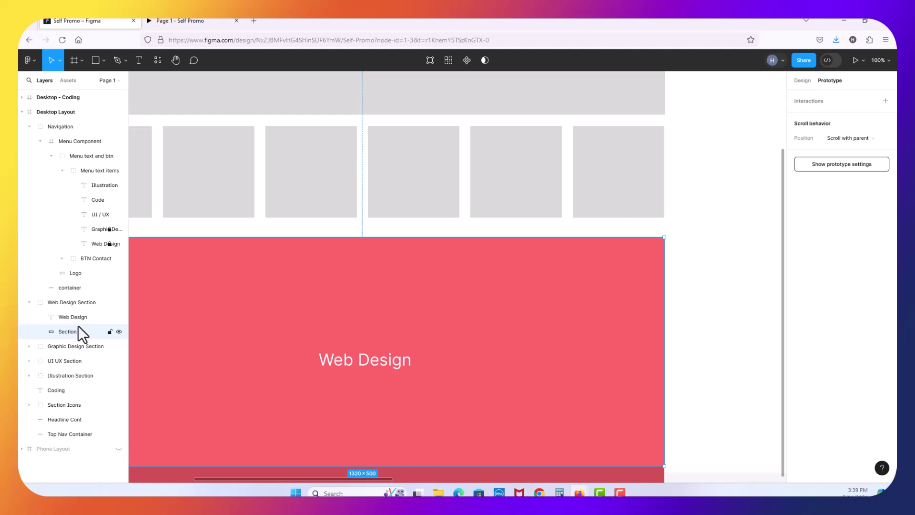
left_click(28, 302)
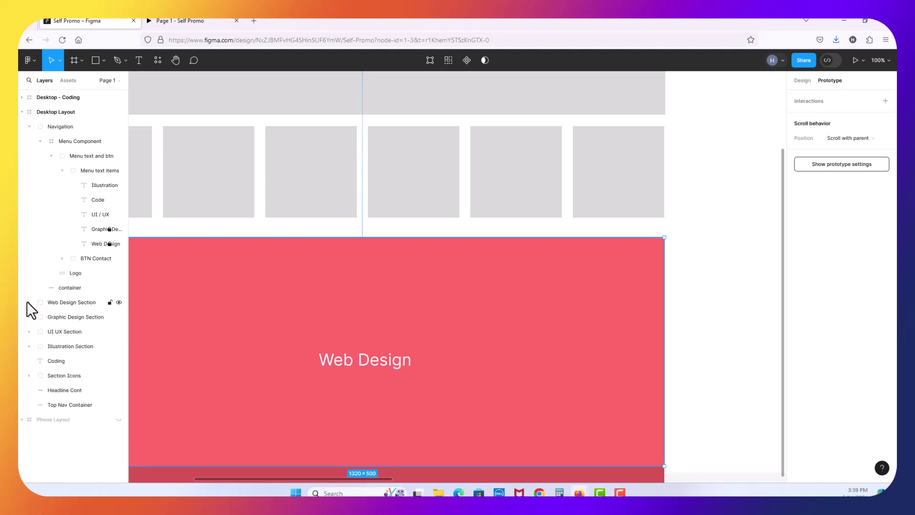
left_click(67, 319)
left_click(66, 331)
left_click(69, 347)
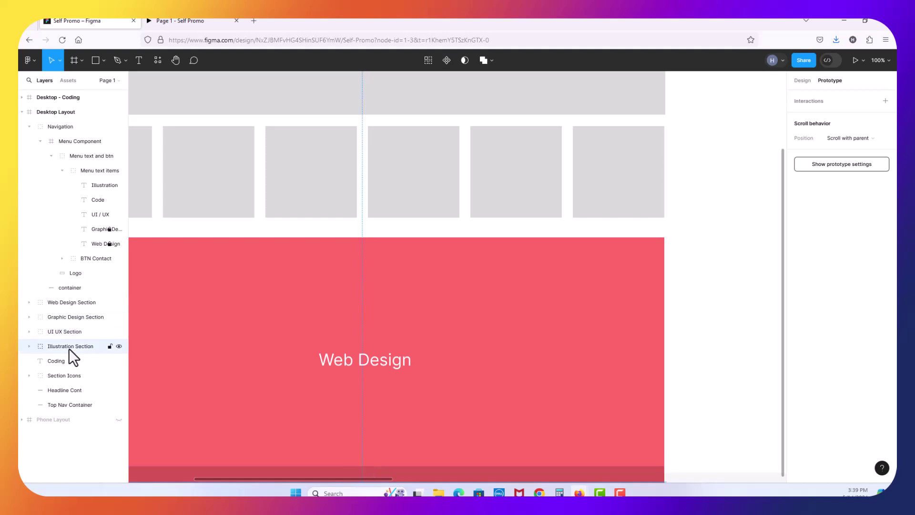
left_click(303, 228)
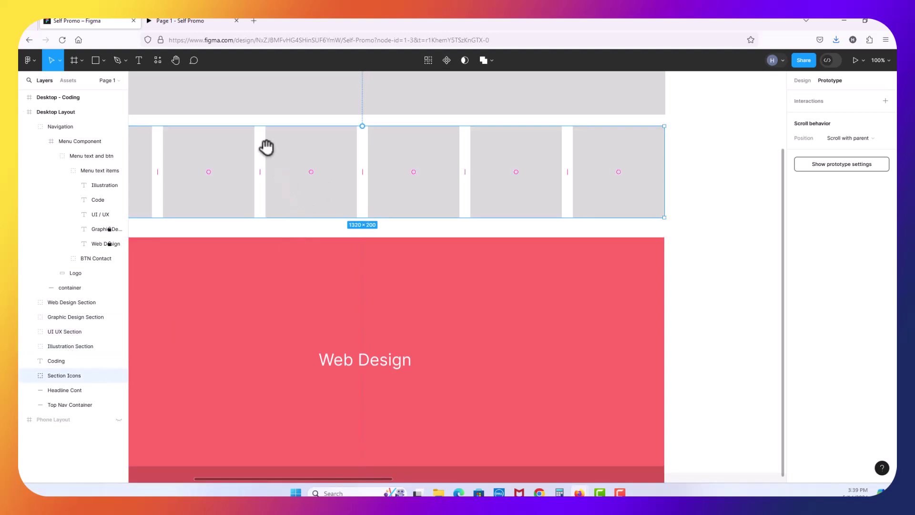
left_click_drag(294, 146, 365, 337)
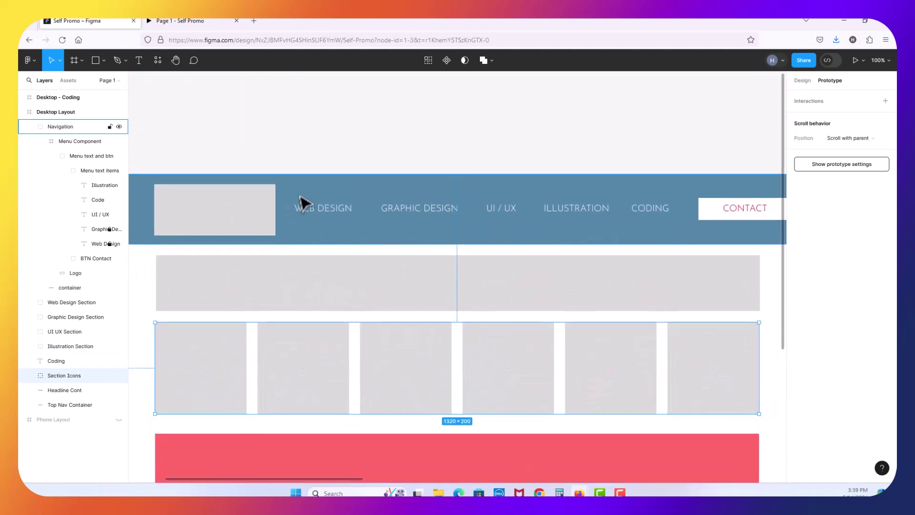
left_click(319, 214)
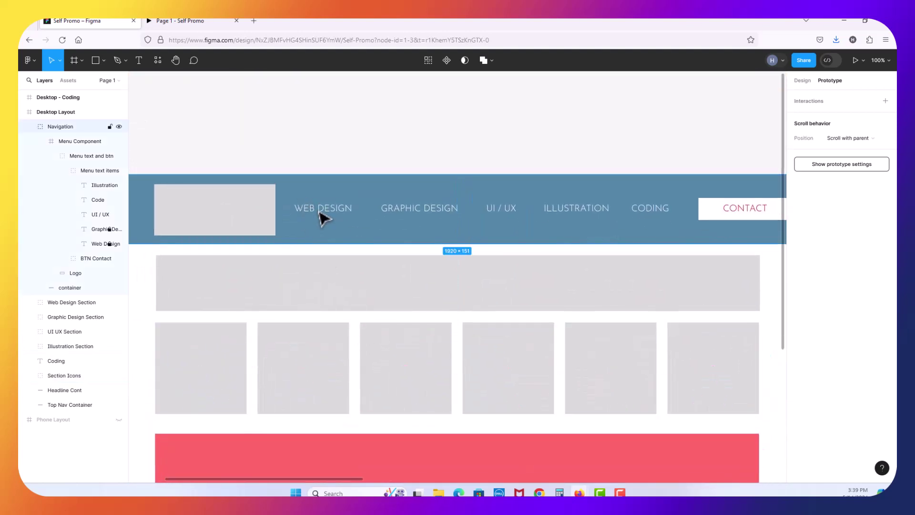
Add an On click interaction to WEB DESIGN that scrolls to the Web Design Section.
left_click(97, 245)
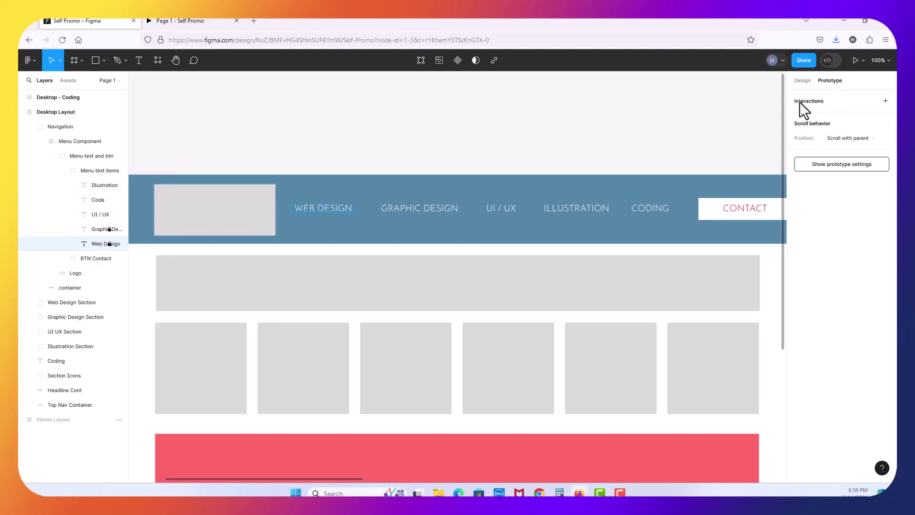
left_click(885, 101)
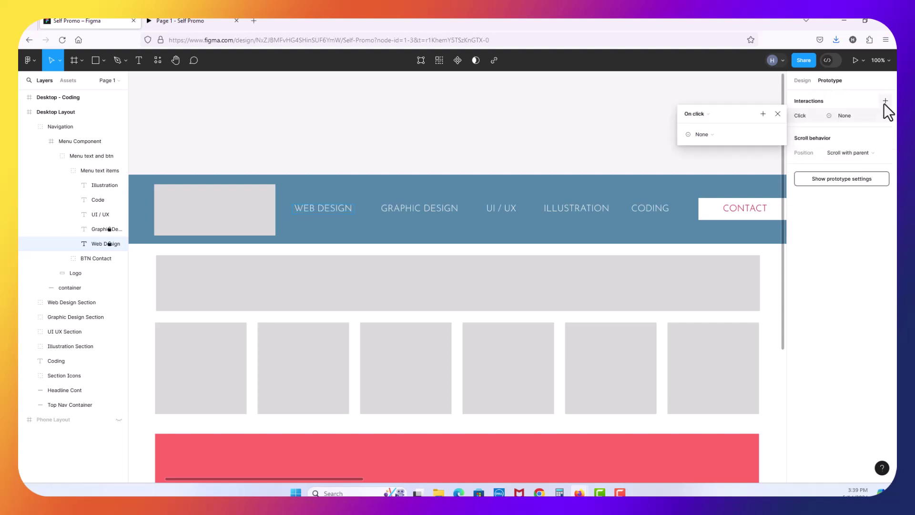
left_click(695, 114)
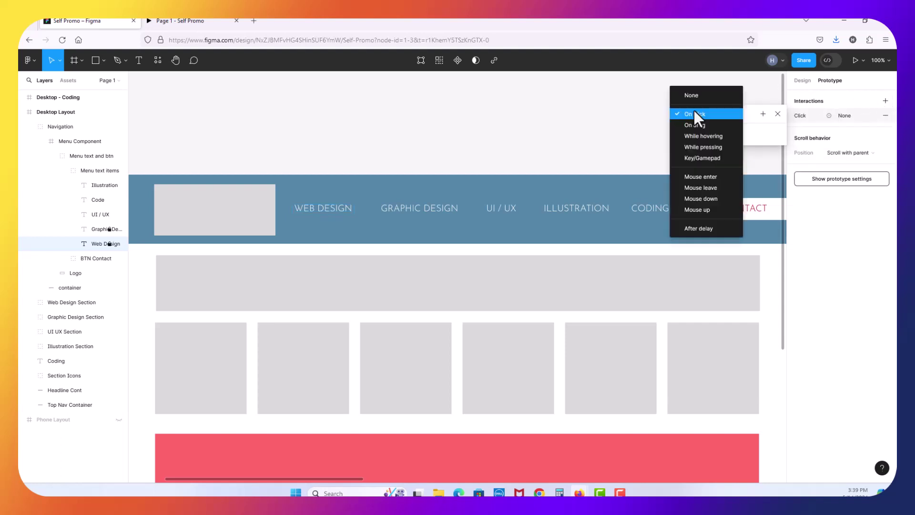
left_click(694, 110)
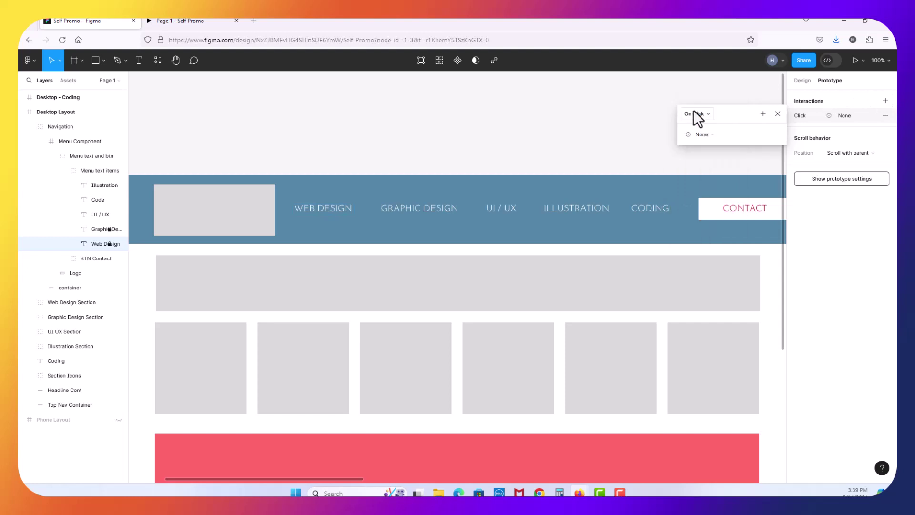
left_click(708, 133)
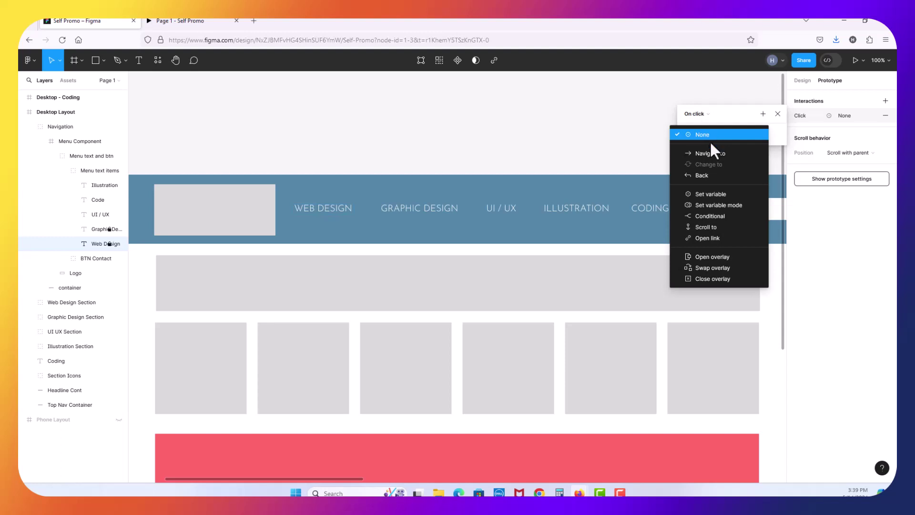
left_click(719, 226)
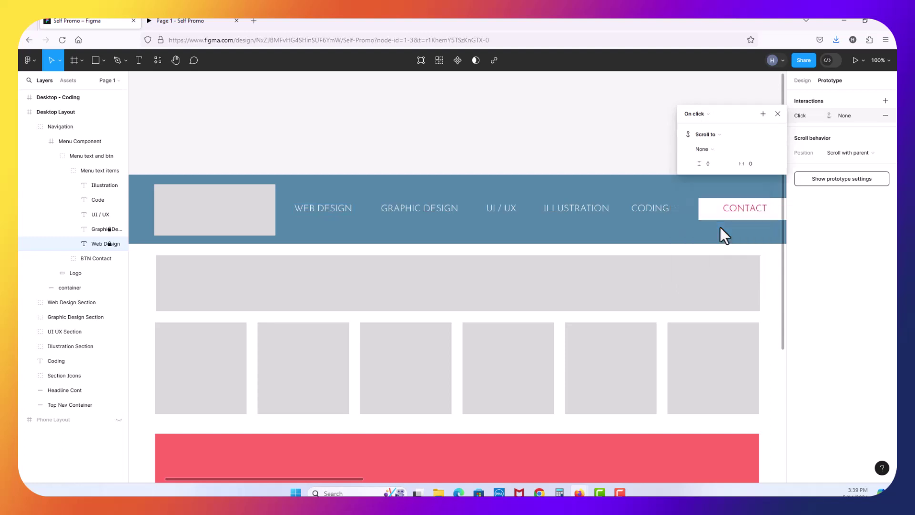
left_click(710, 149)
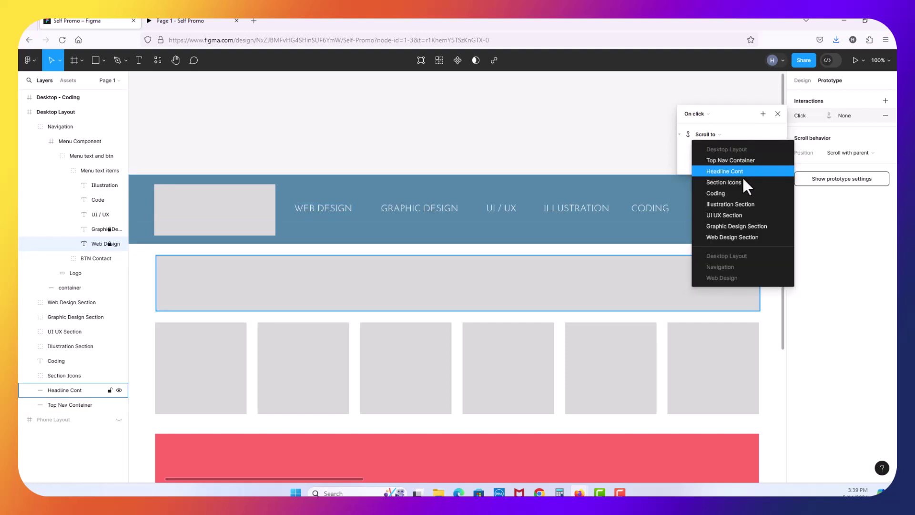
left_click(753, 236)
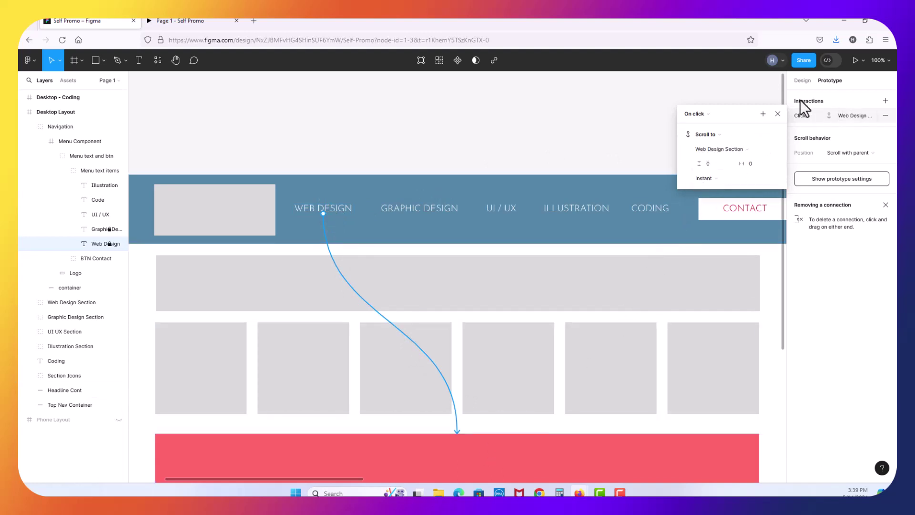
Make that scroll animate with a 300 ms Ease out curve.
left_click(713, 180)
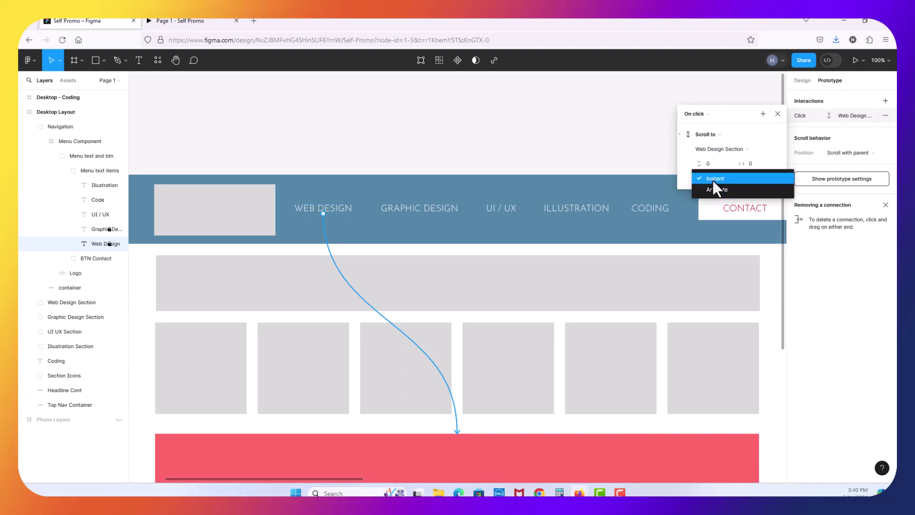
left_click(716, 184)
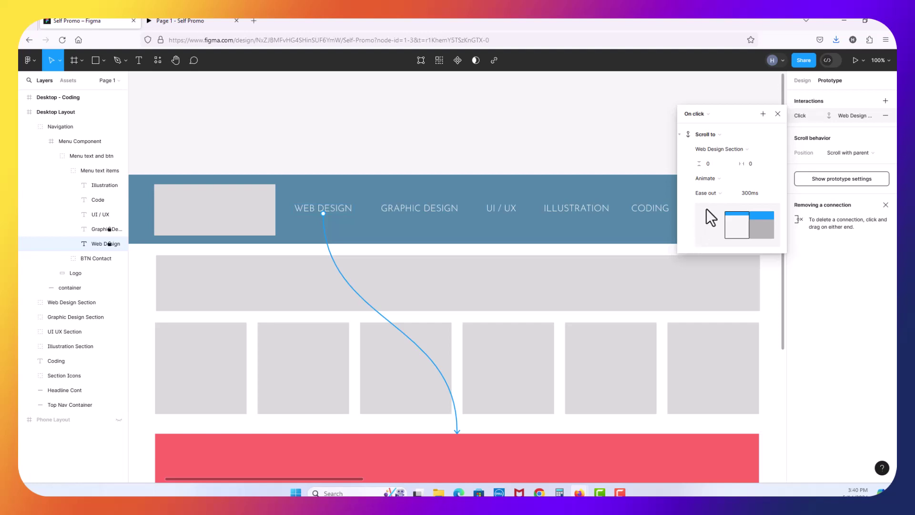
left_click(730, 193)
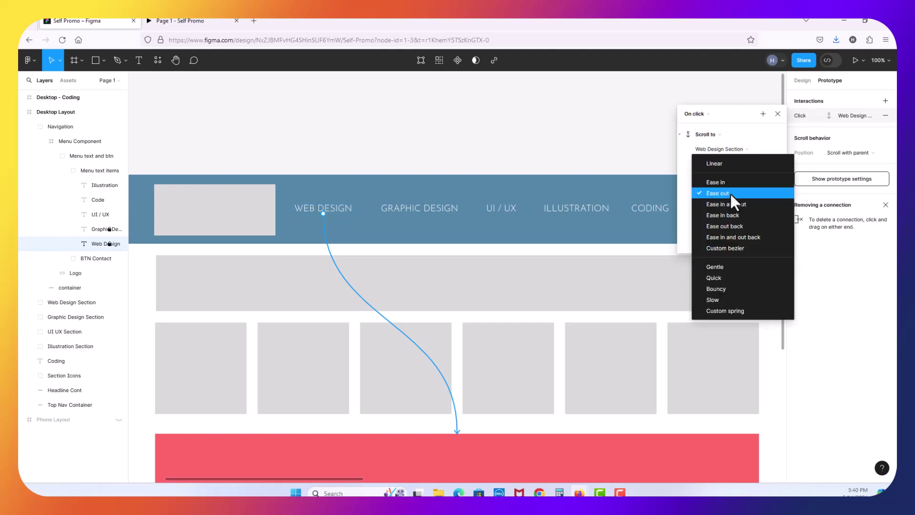
left_click(730, 192)
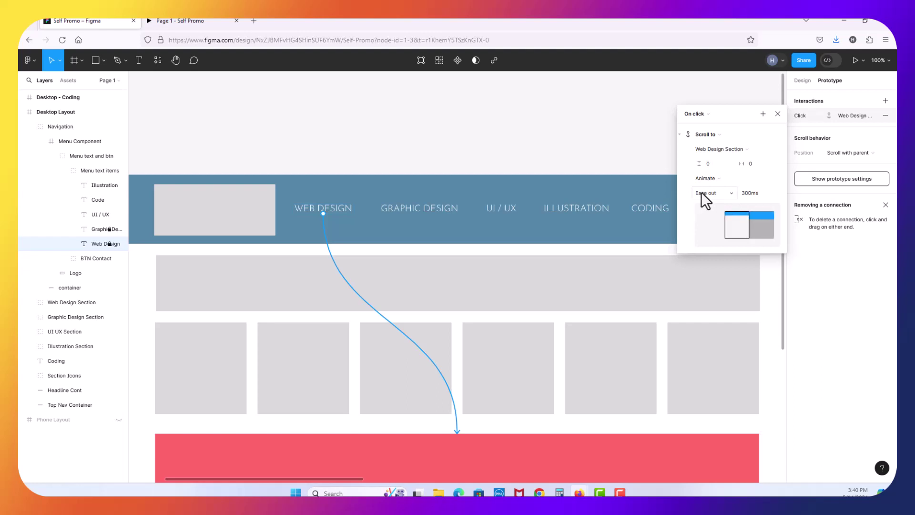
left_click(777, 115)
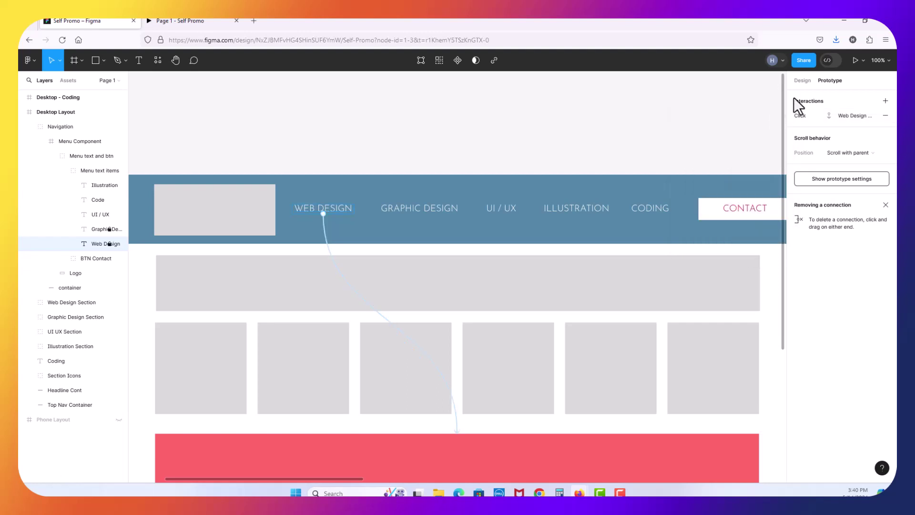
left_click(852, 61)
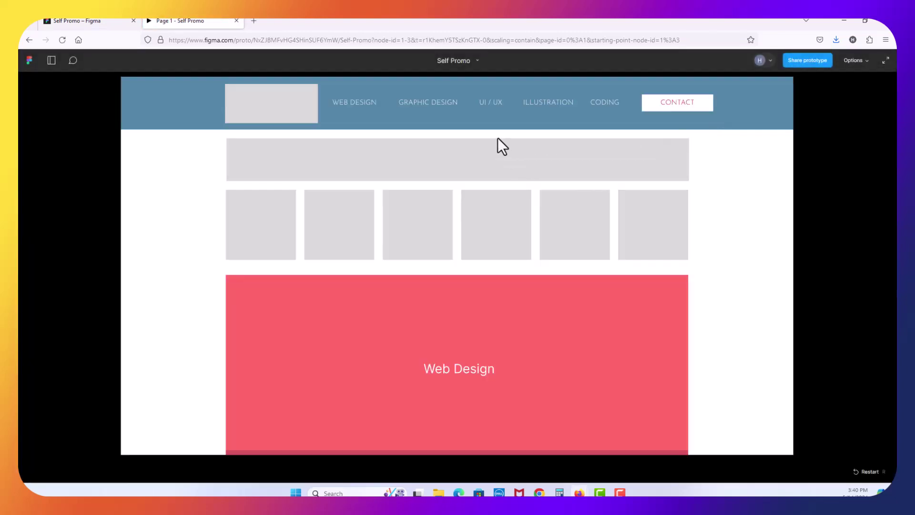
scroll(497, 139, "down", 5)
scroll(422, 286, "up", 5)
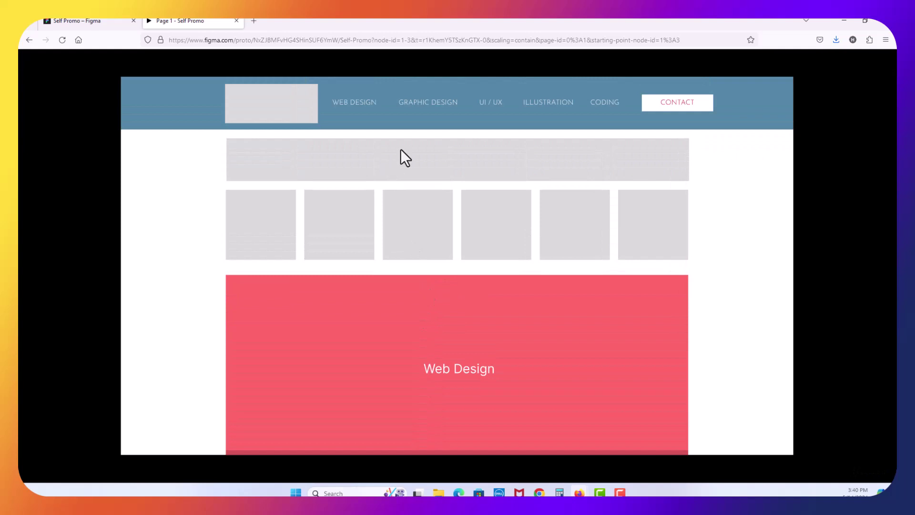
left_click(431, 103)
left_click(408, 98)
left_click(360, 103)
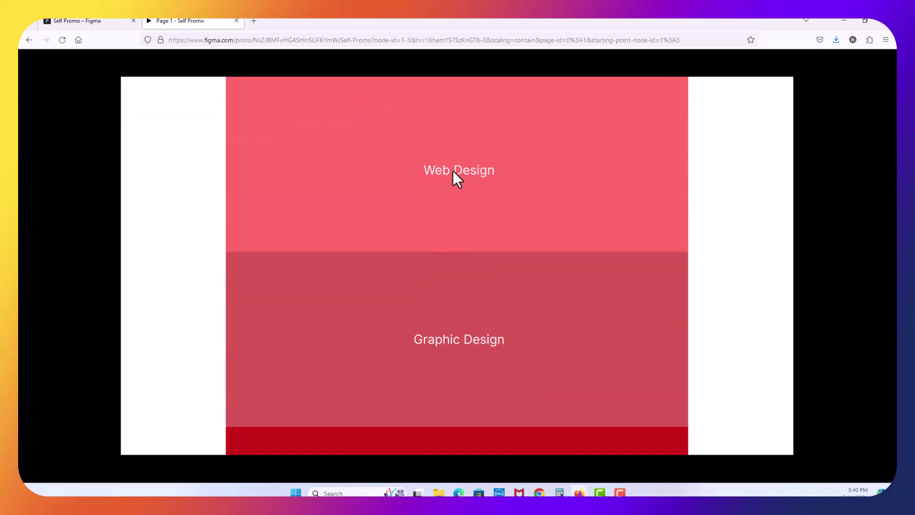
scroll(450, 174, "up", 4)
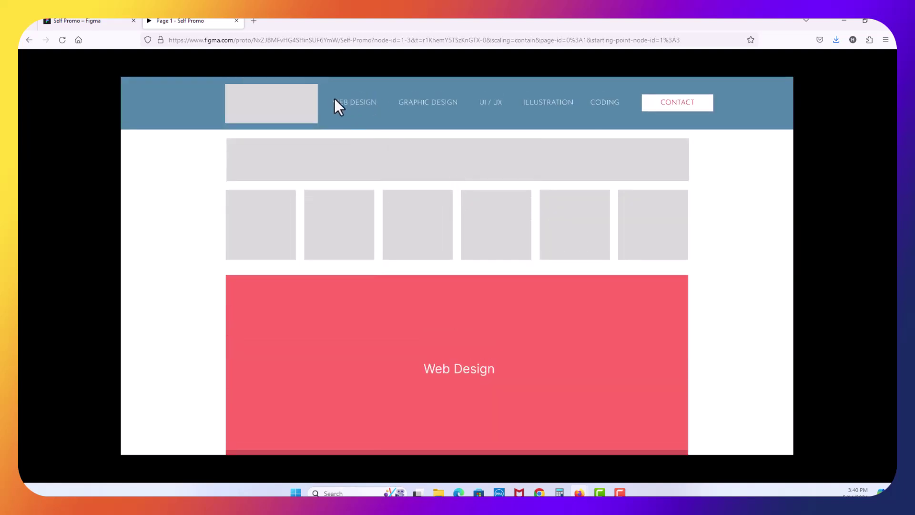
scroll(348, 153, "down", 3)
scroll(348, 169, "up", 3)
Give GRAPHIC DESIGN an On click Scroll to Graphic Design Section with an animated ease-out transition.
left_click(57, 21)
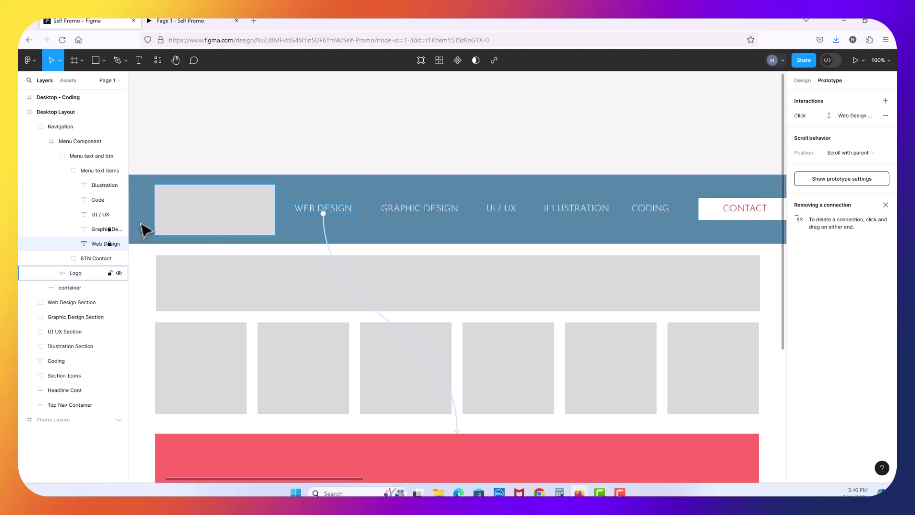
left_click(91, 228)
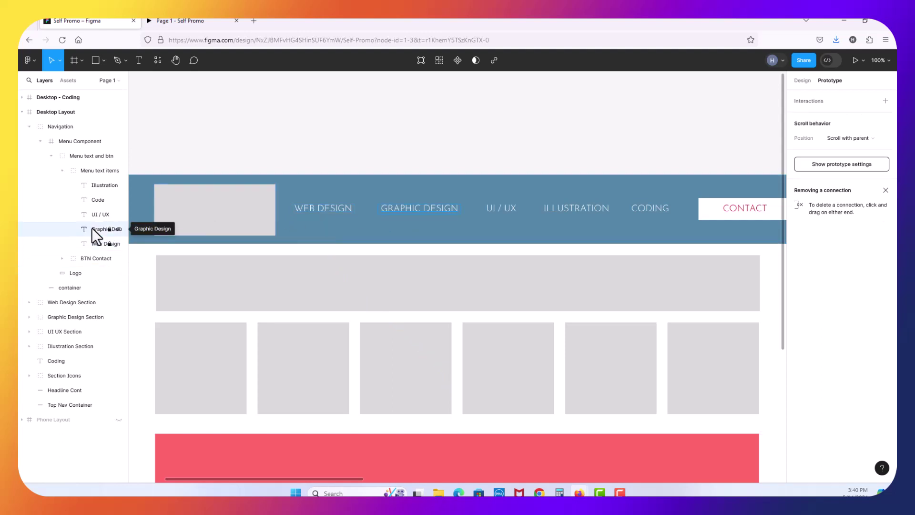
left_click(884, 102)
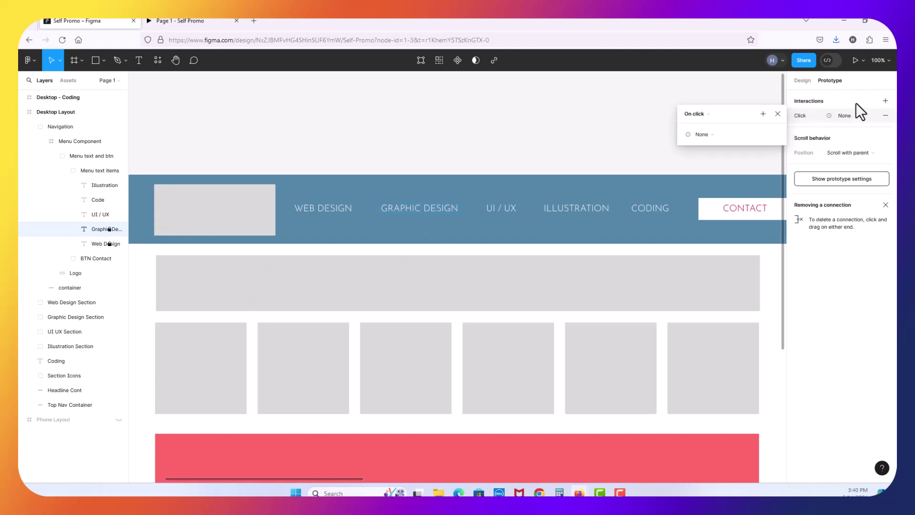
left_click(712, 139)
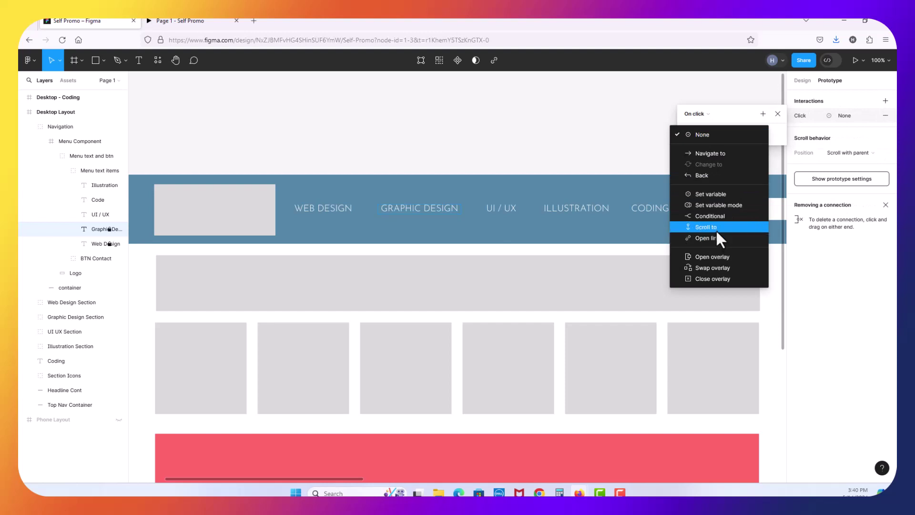
left_click(715, 228)
left_click(715, 148)
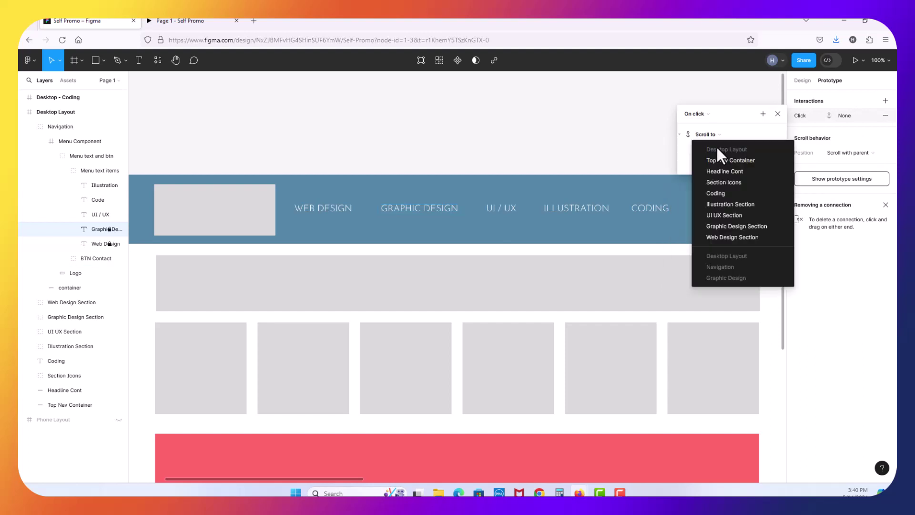
left_click(720, 226)
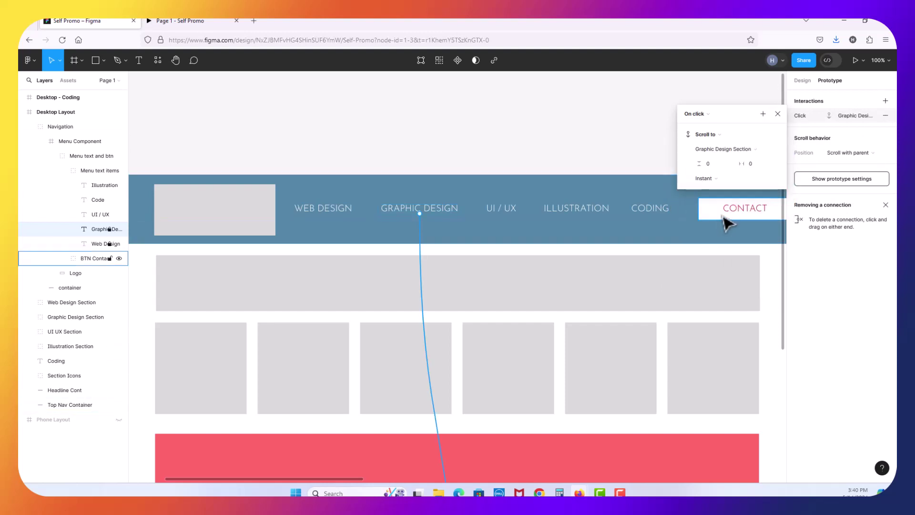
left_click(717, 179)
left_click(715, 189)
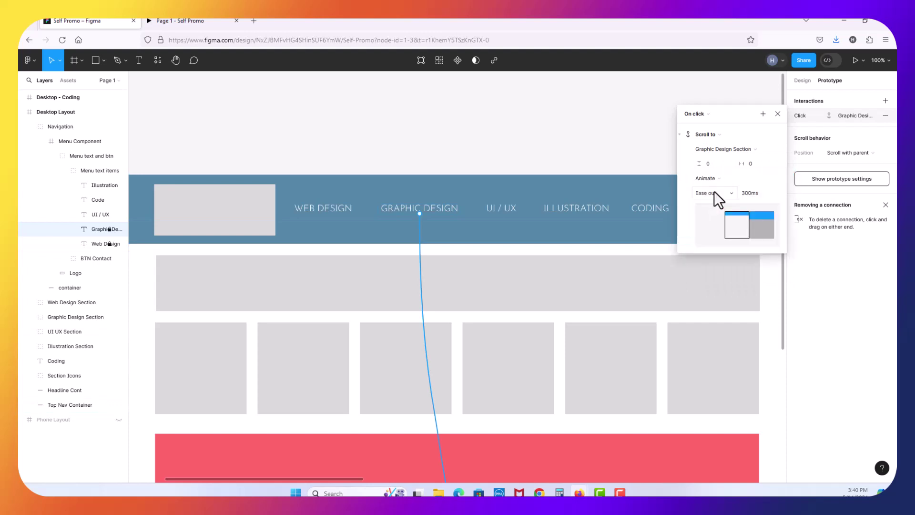
left_click(777, 113)
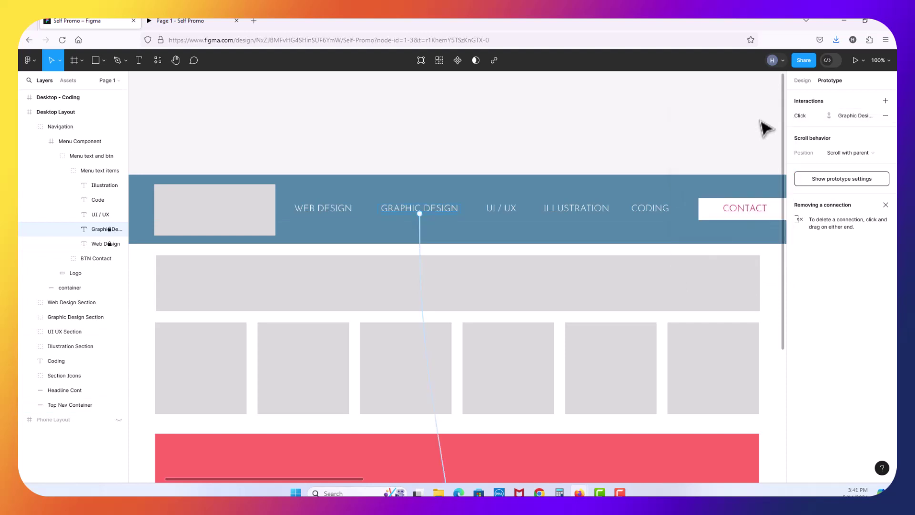
Add an On click interaction to UI / UX that scrolls to the UI UX Section.
left_click(101, 214)
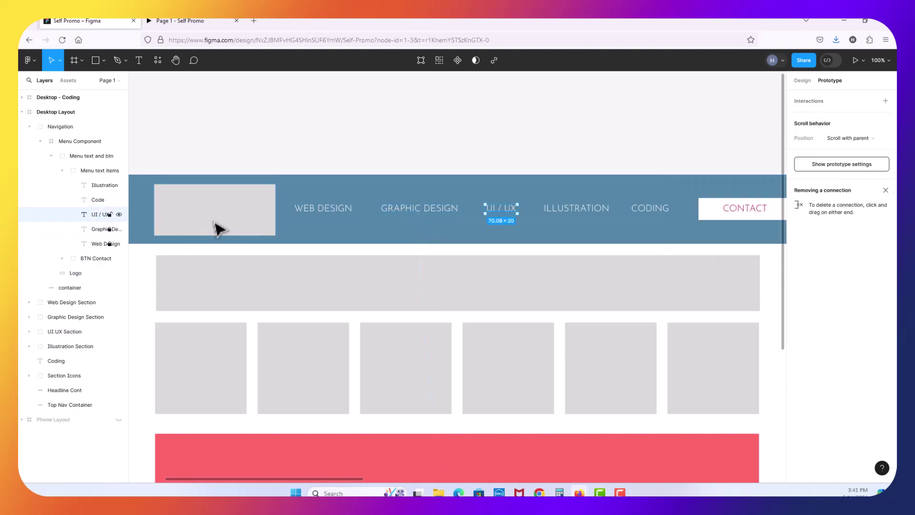
left_click(885, 102)
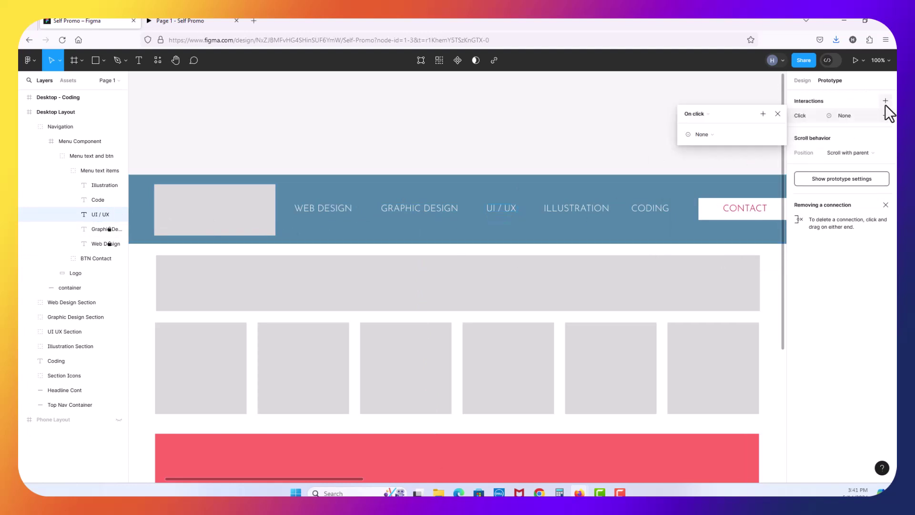
left_click(711, 133)
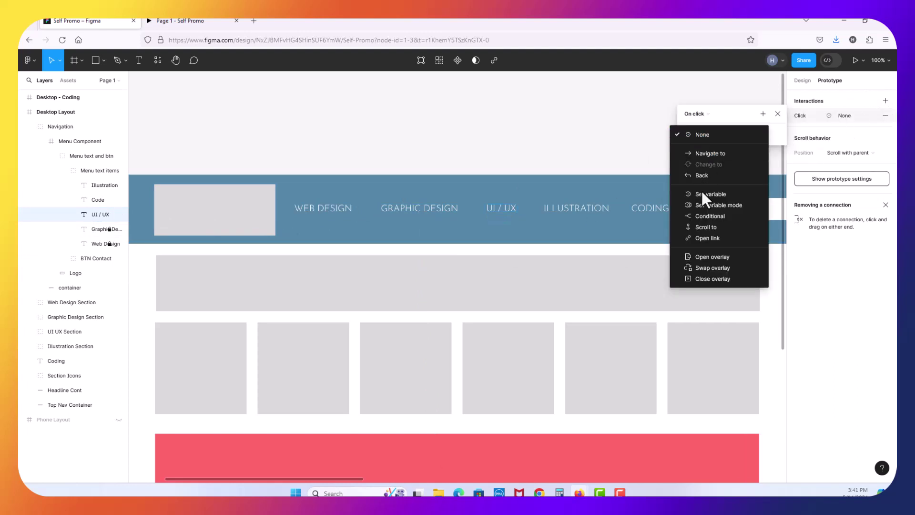
left_click(695, 226)
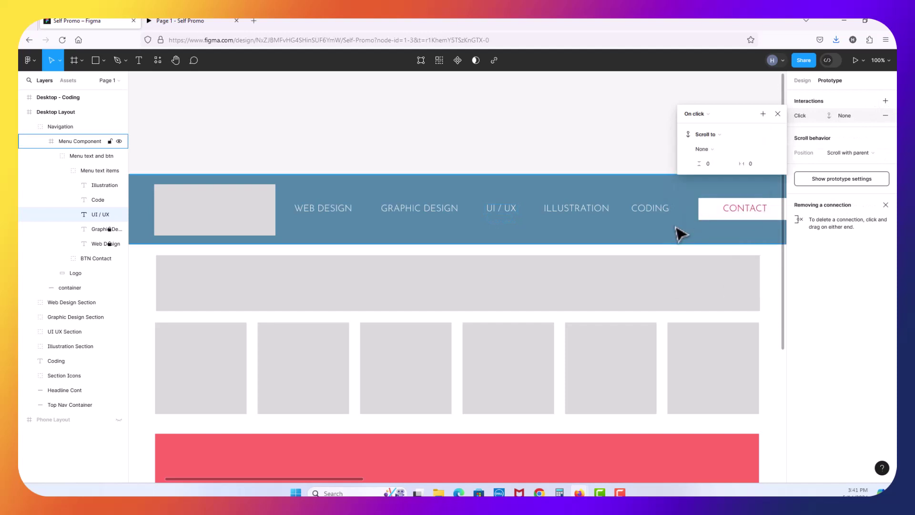
left_click(698, 150)
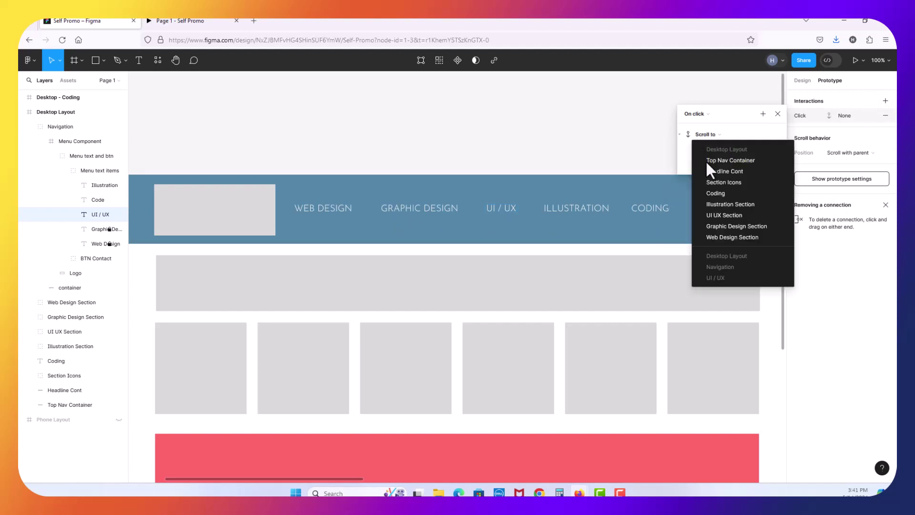
left_click(719, 217)
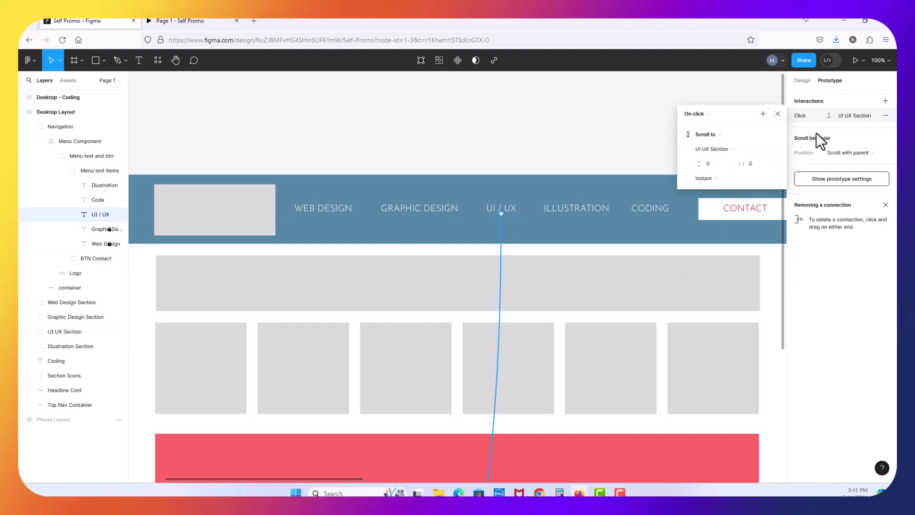
left_click(778, 114)
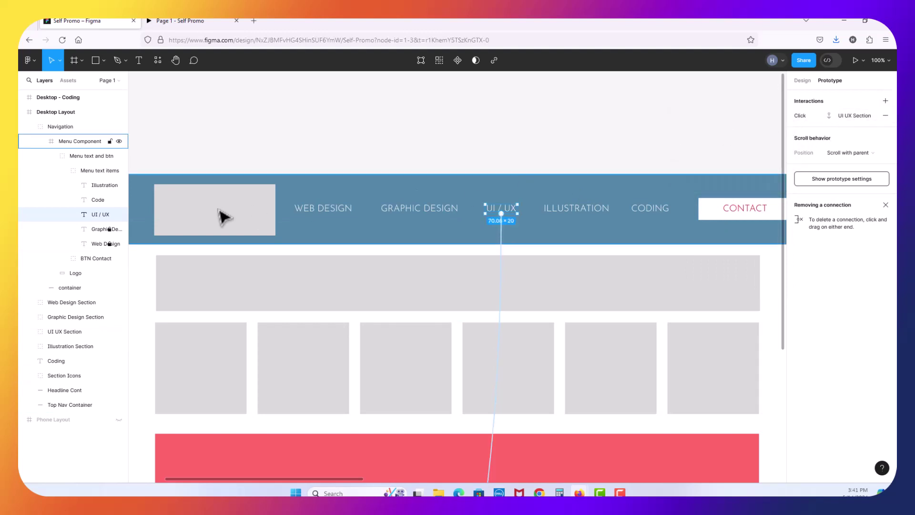
Make ILLUSTRATION scroll to the Illustration Section on click with an animated transition.
left_click(100, 189)
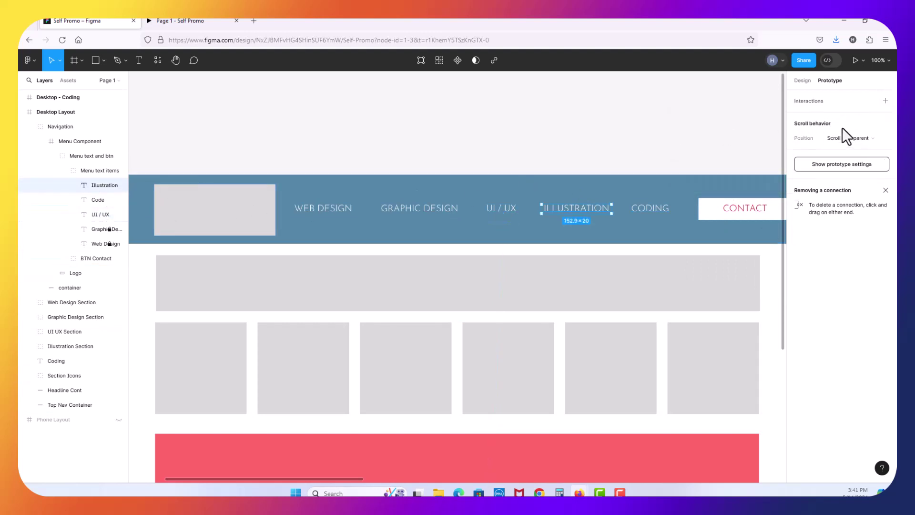
left_click(885, 101)
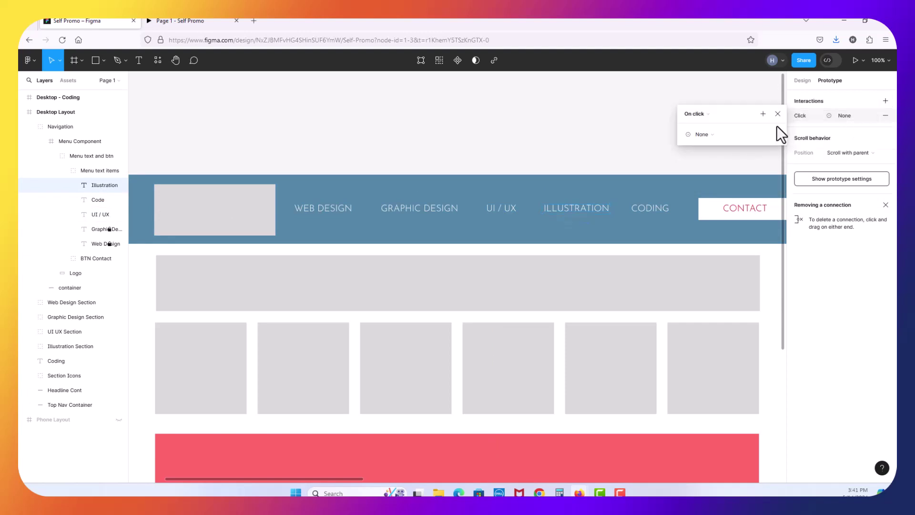
left_click(713, 134)
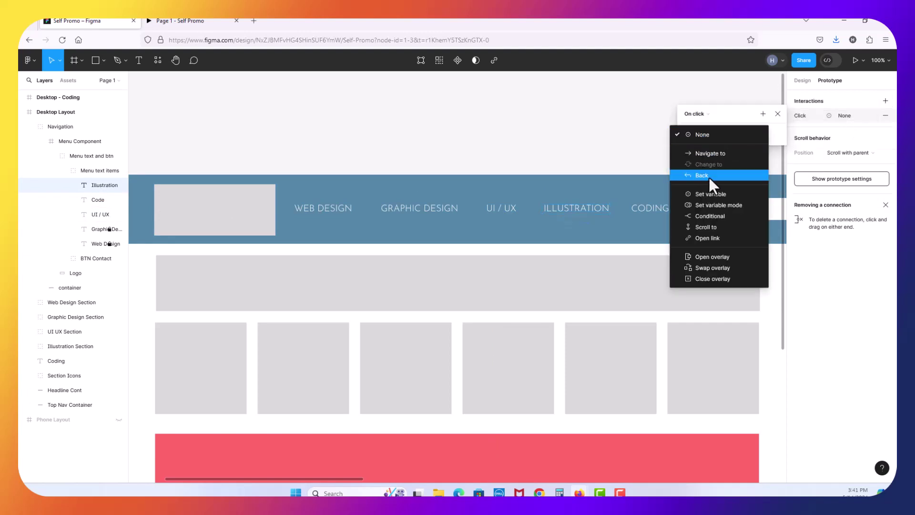
left_click(713, 226)
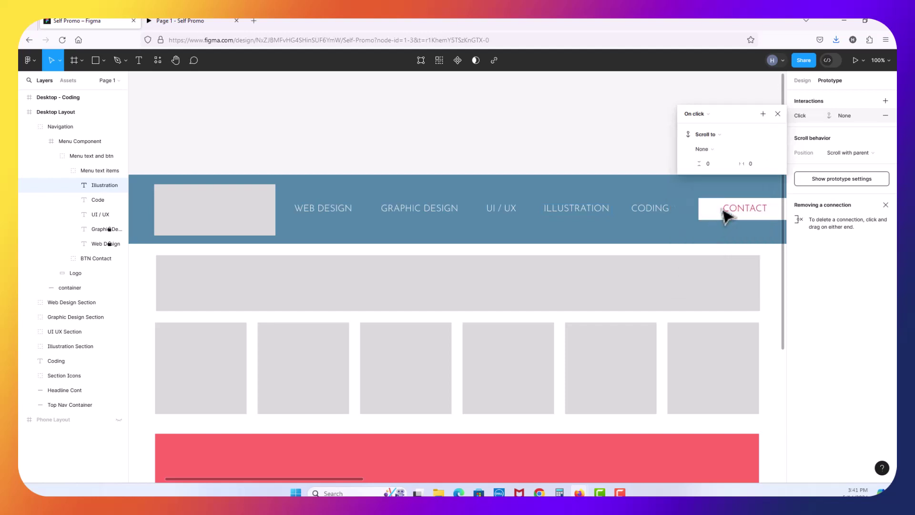
left_click(722, 153)
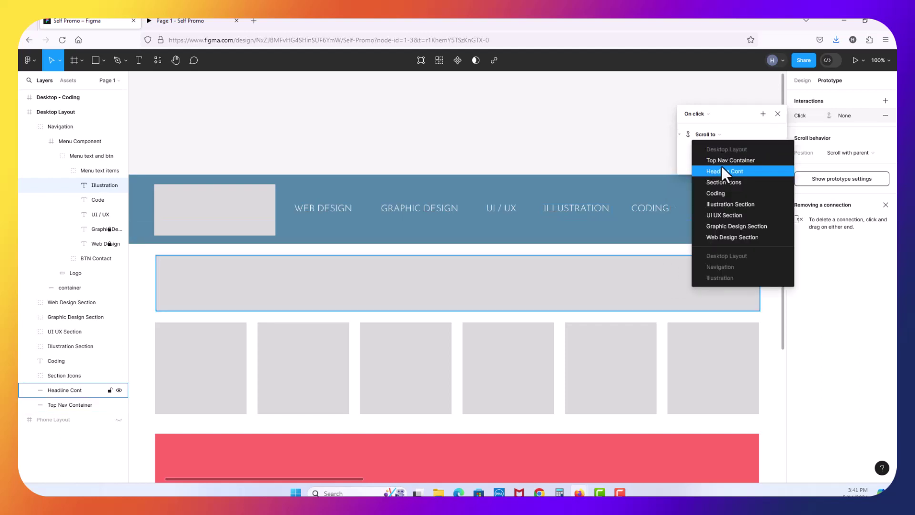
left_click(722, 204)
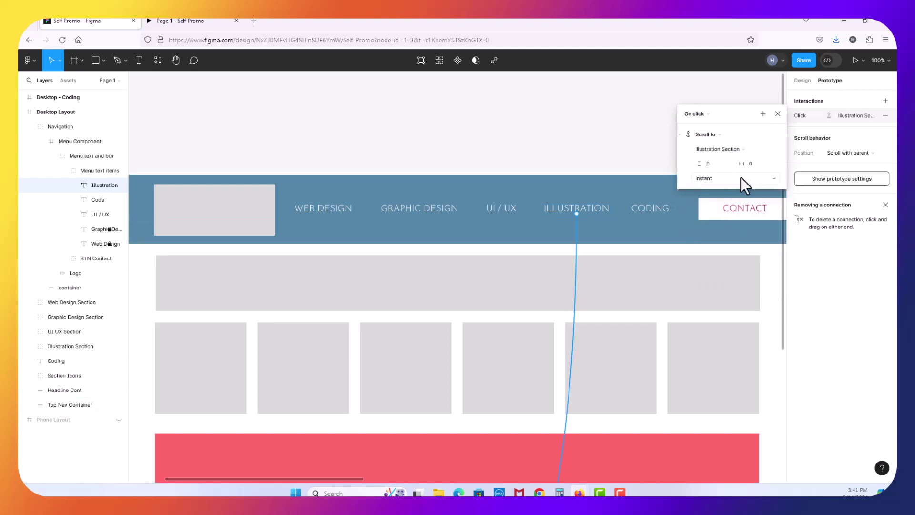
left_click(736, 177)
left_click(725, 189)
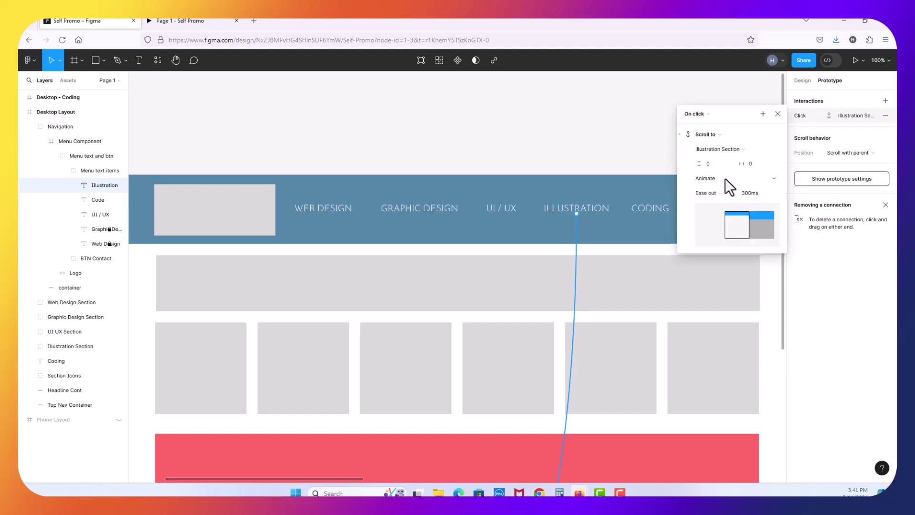
Select the CODING menu text and zoom out to view the Desktop - Coding frame.
left_click(777, 113)
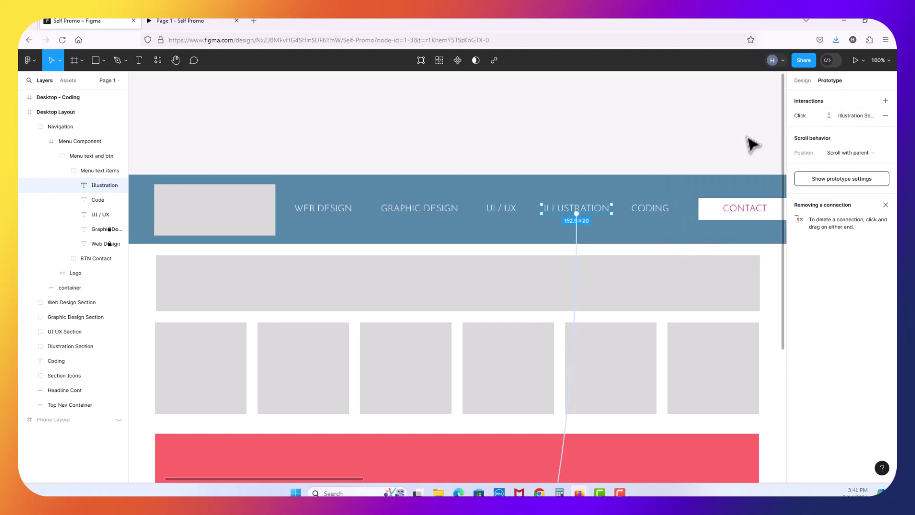
left_click(660, 213)
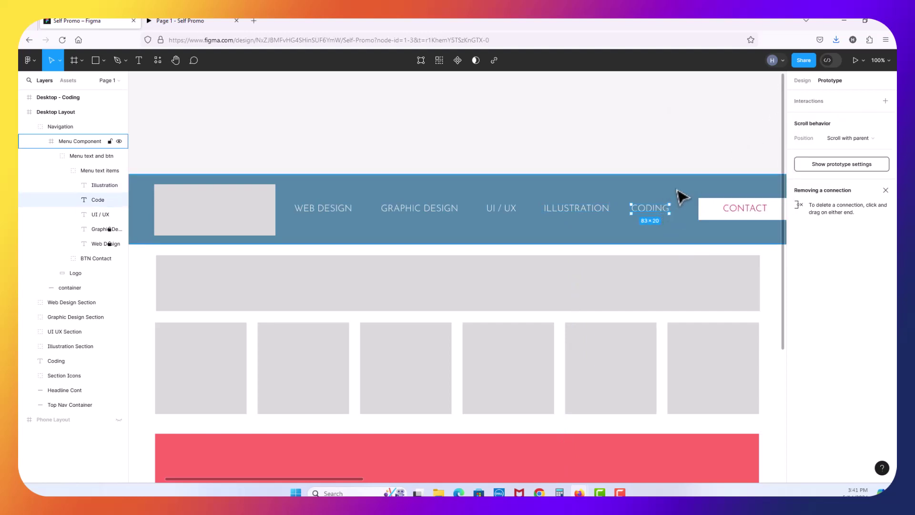
key("minus")
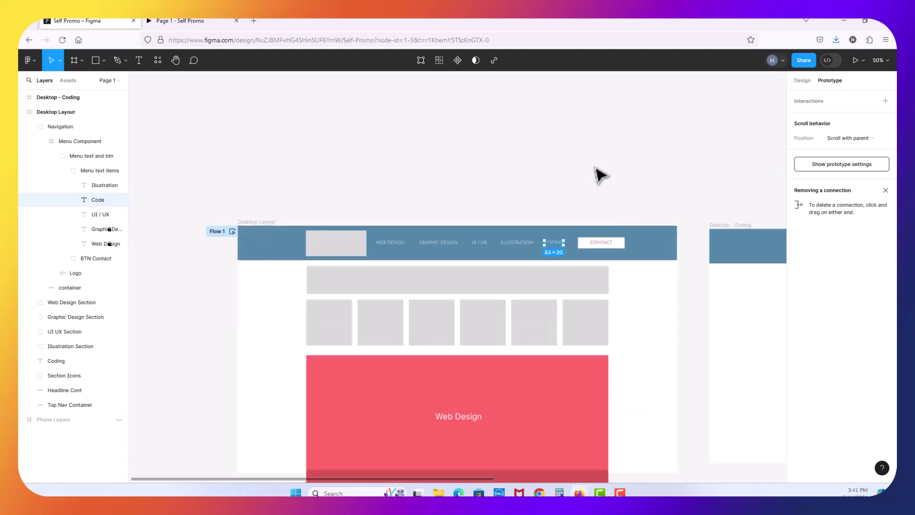
left_click_drag(691, 202, 482, 113)
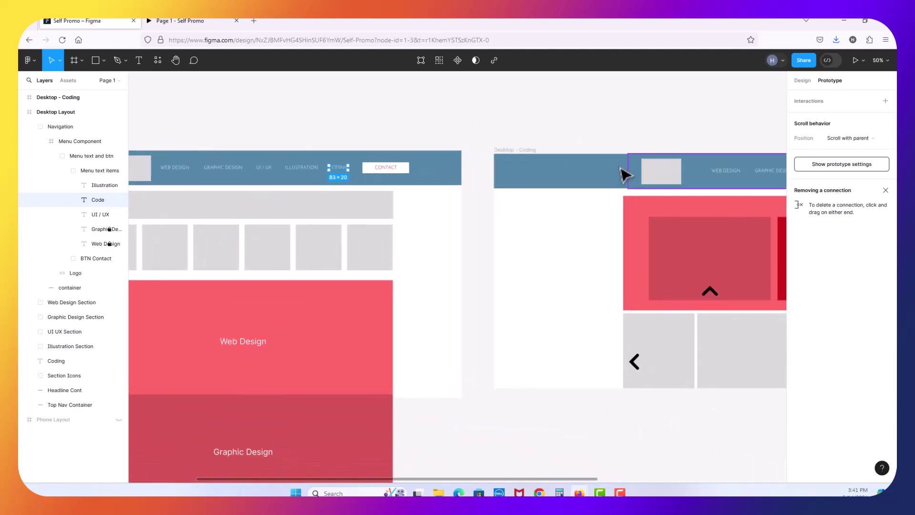
left_click_drag(276, 168, 395, 143)
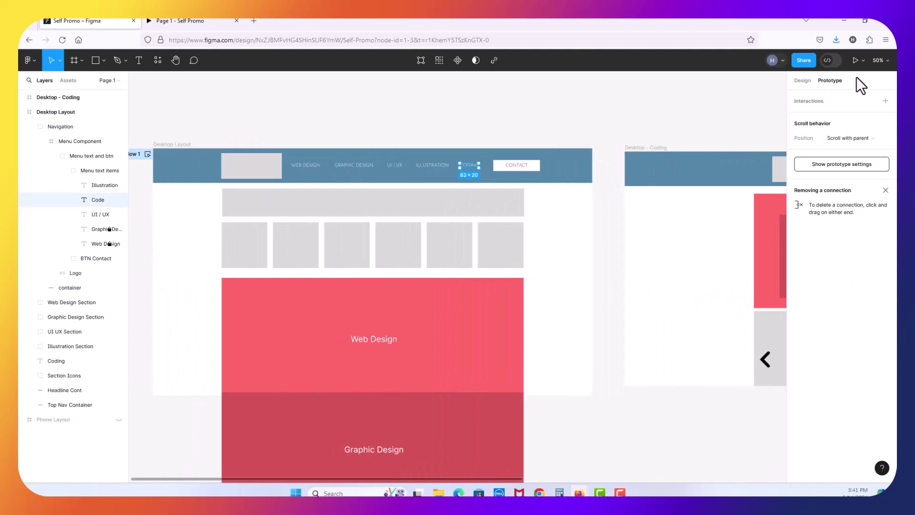
Make CODING navigate to the Desktop - Coding frame on click with an Instant transition.
left_click(885, 101)
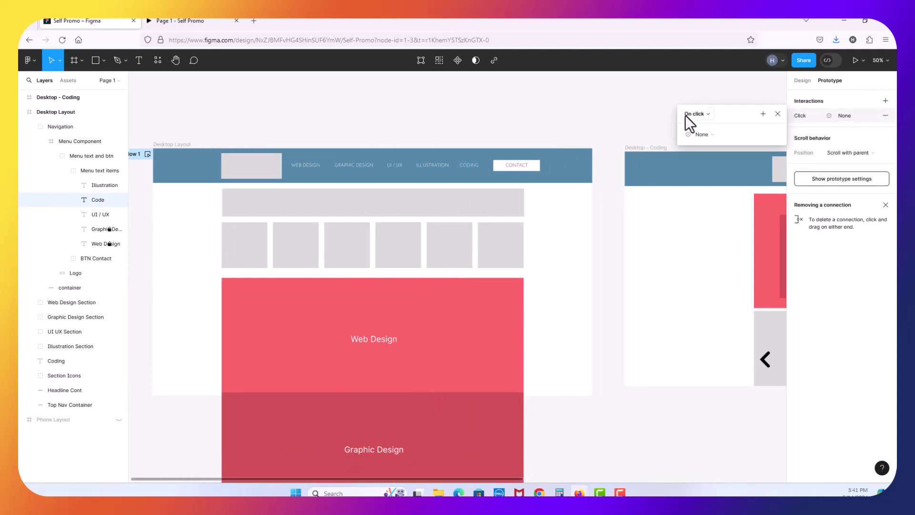
left_click(713, 138)
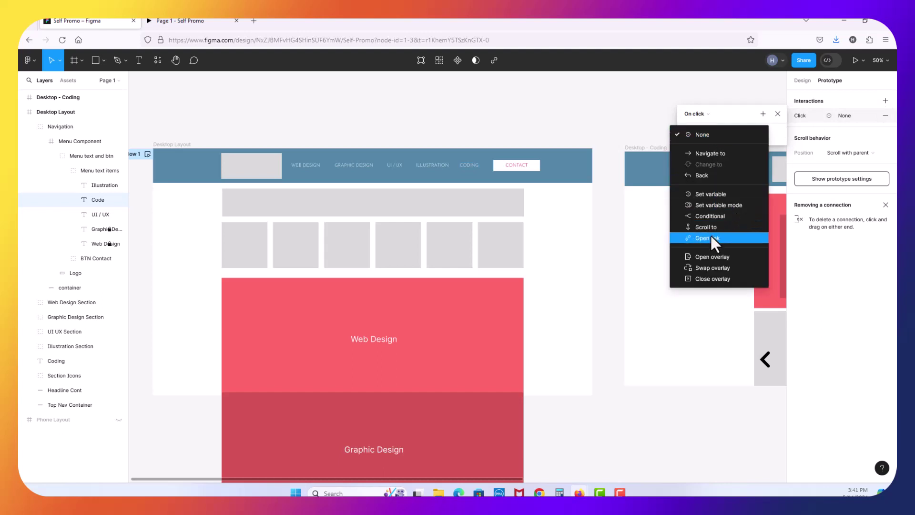
left_click(722, 161)
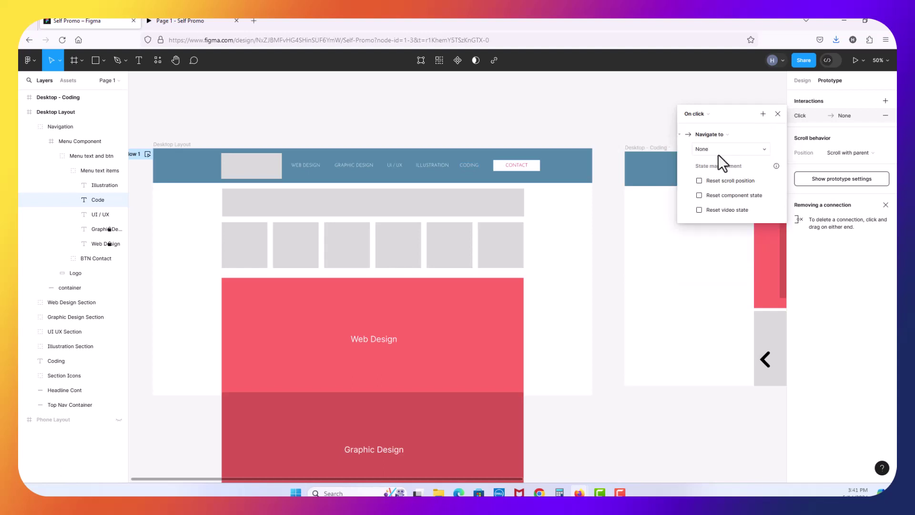
left_click(717, 144)
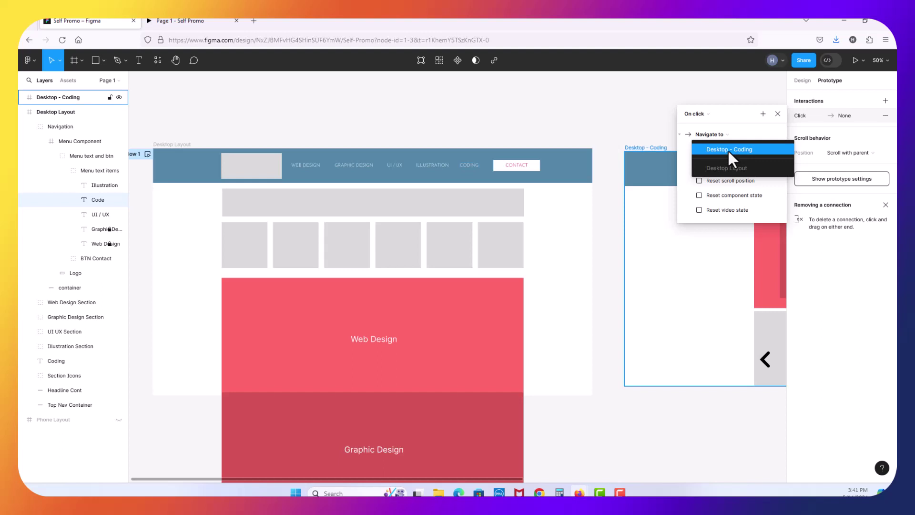
left_click(728, 149)
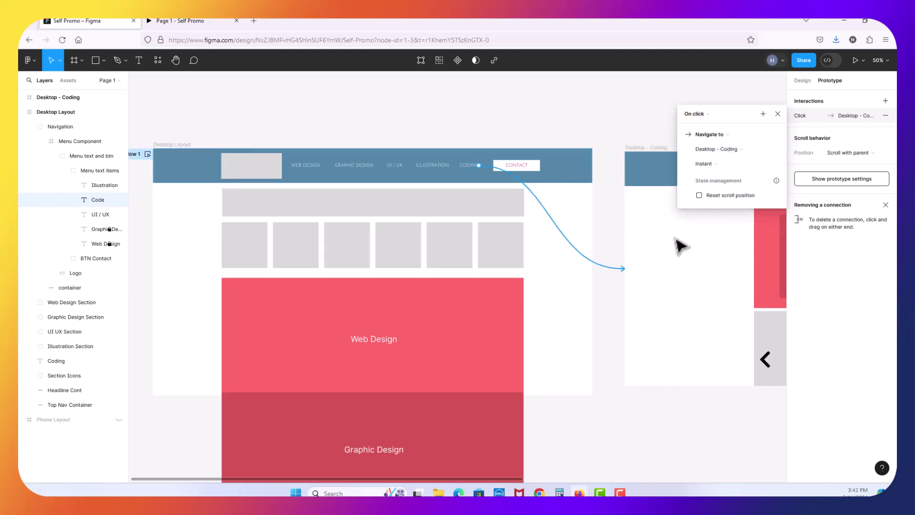
left_click(701, 164)
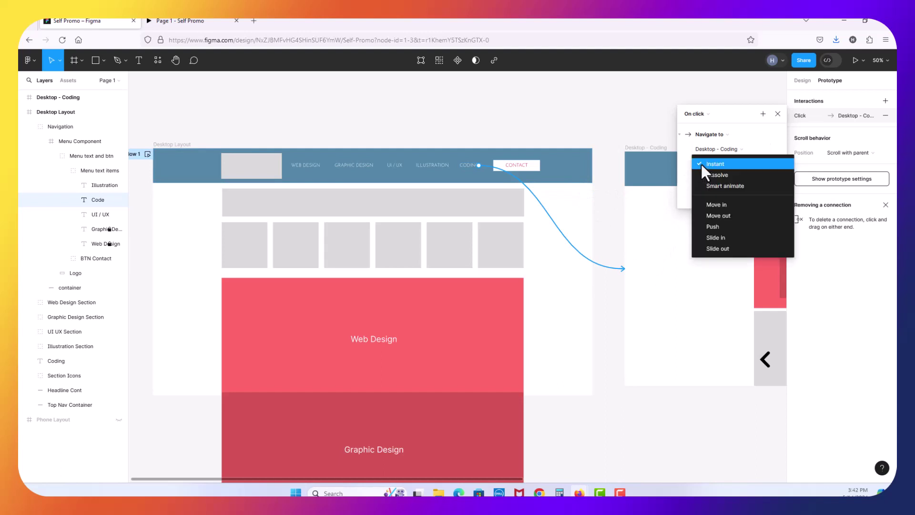
left_click(701, 164)
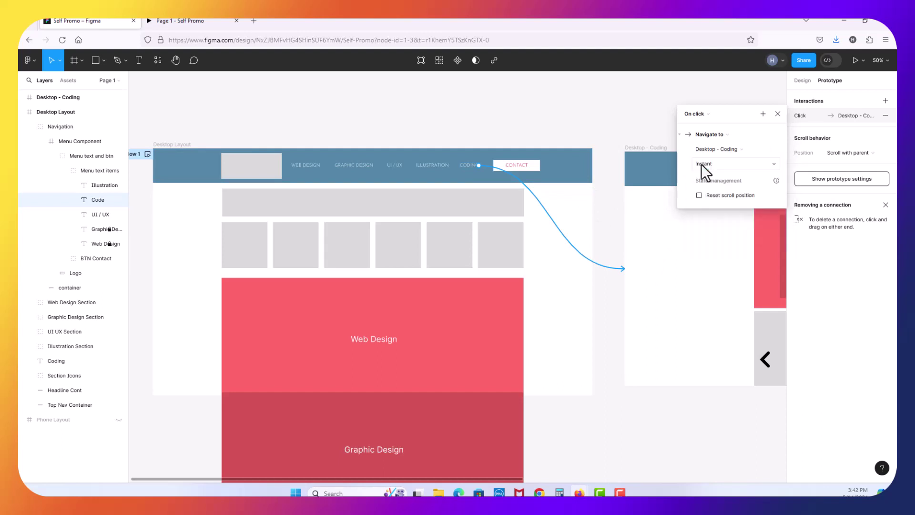
left_click(778, 113)
Start the prototype and check that the Web Design and Graphic Design links scroll to their sections.
left_click(855, 61)
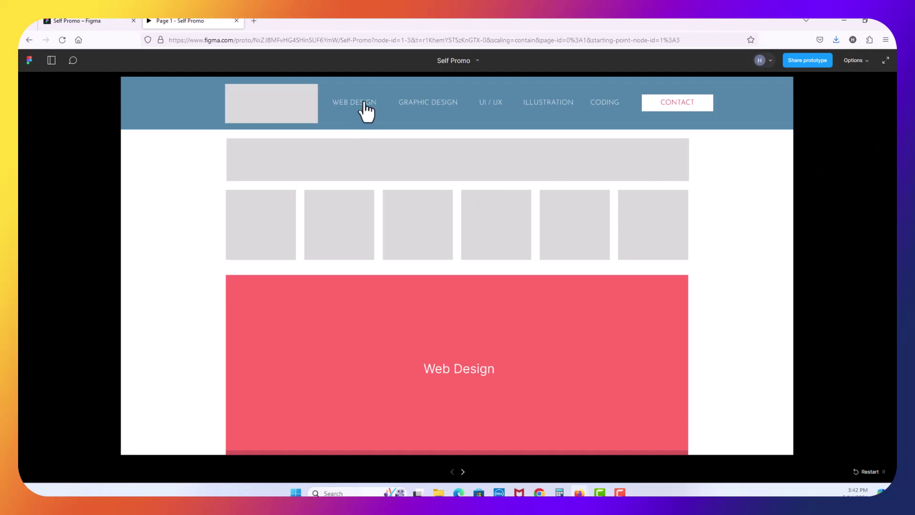
left_click(364, 102)
scroll(365, 146, "up", 4)
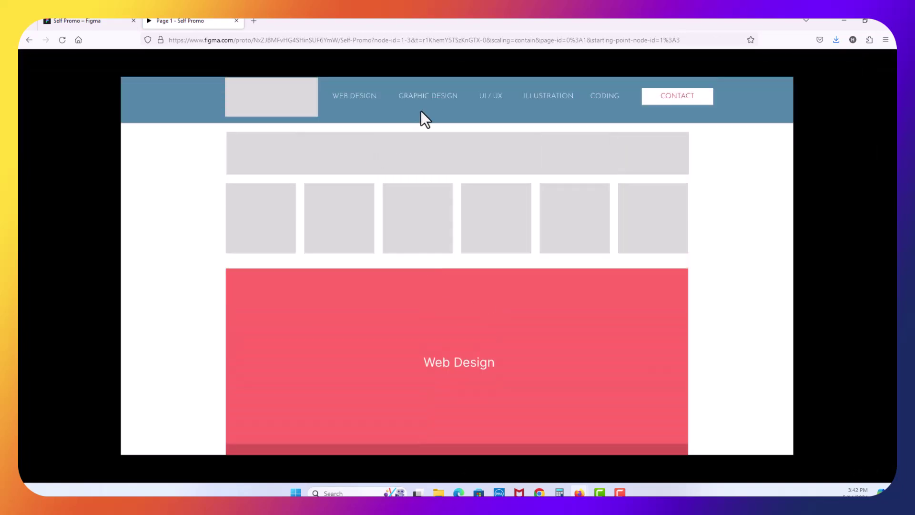
left_click(429, 101)
scroll(420, 115, "up", 1)
scroll(427, 147, "up", 8)
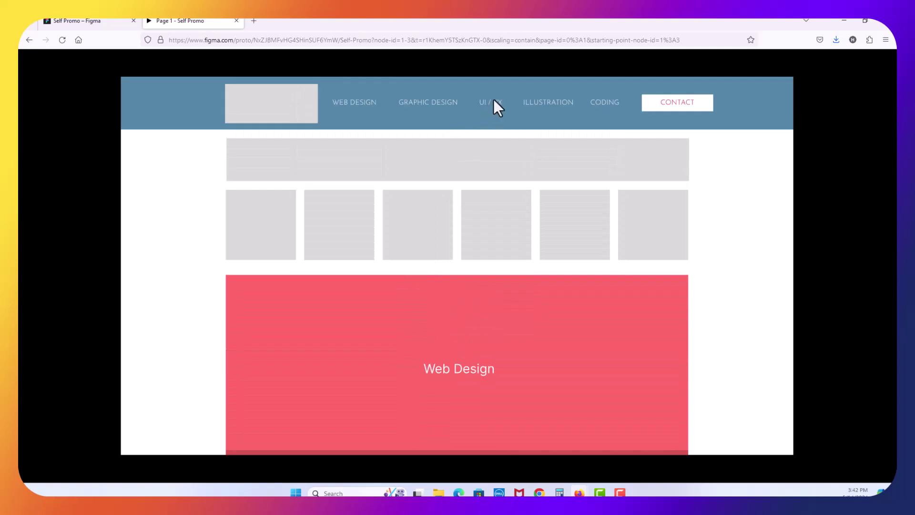
Test the UI / UX, Illustration and Coding links, then return to the Self Promo design file.
left_click(493, 103)
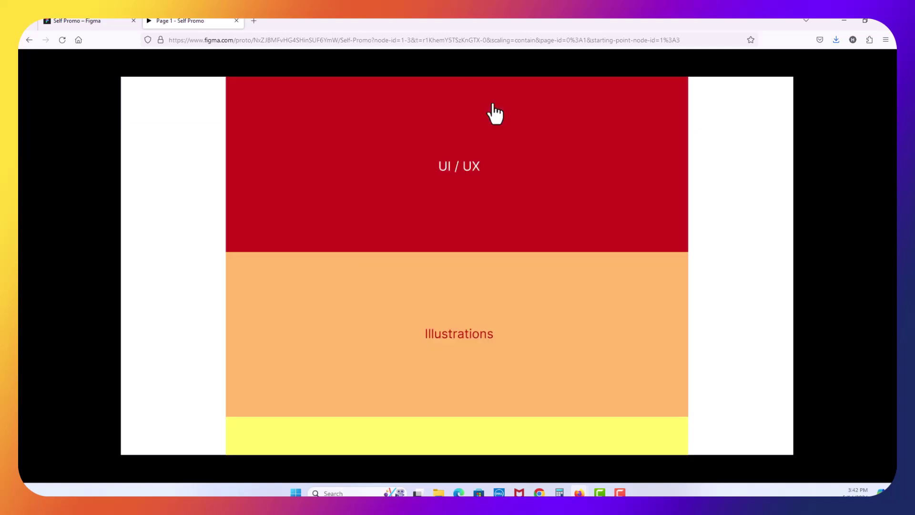
scroll(480, 147, "up", 6)
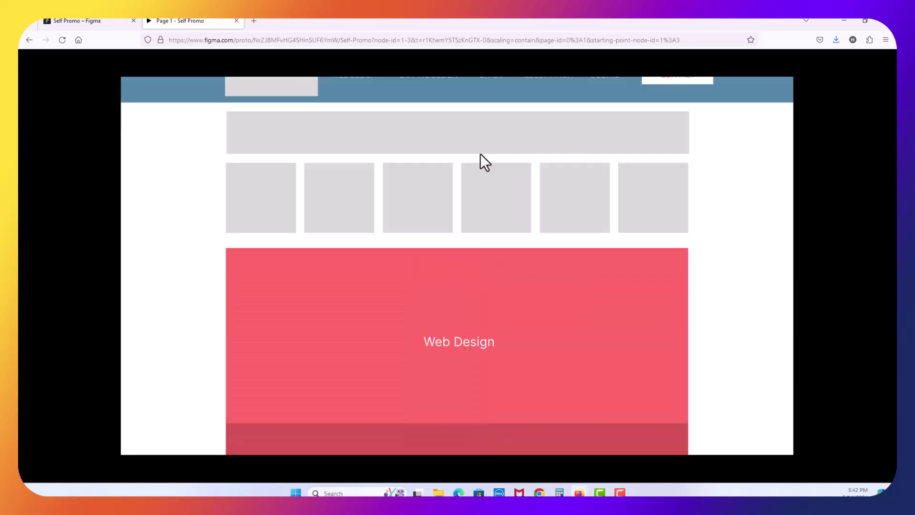
left_click(486, 104)
scroll(483, 121, "up", 6)
scroll(548, 143, "up", 3)
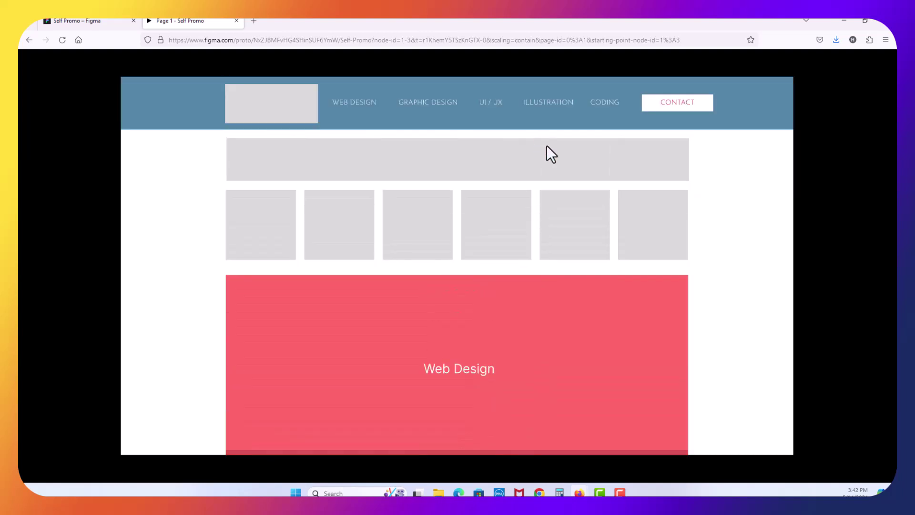
left_click(561, 111)
scroll(549, 129, "up", 5)
scroll(554, 146, "up", 6)
left_click(610, 107)
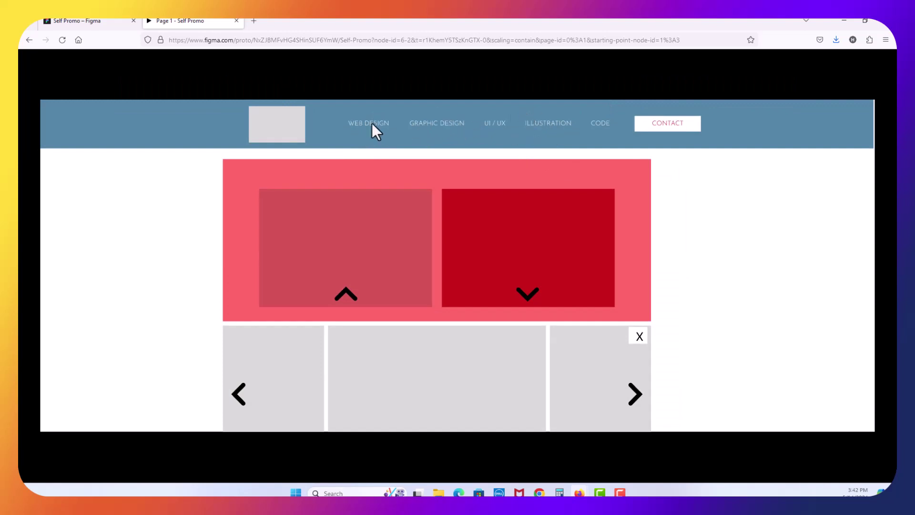
left_click(98, 21)
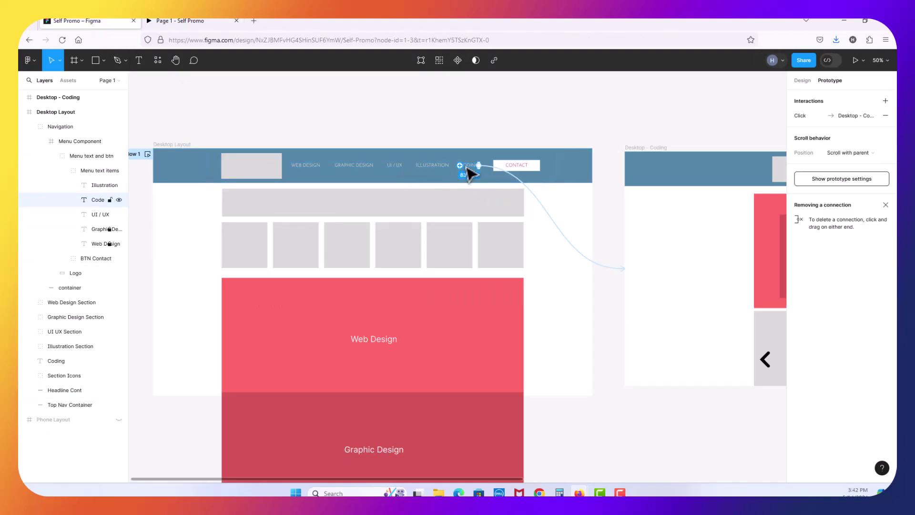
Set the Desktop Layout Navigation frame's scroll position to Fixed (stay in place) and play the prototype.
left_click(673, 168)
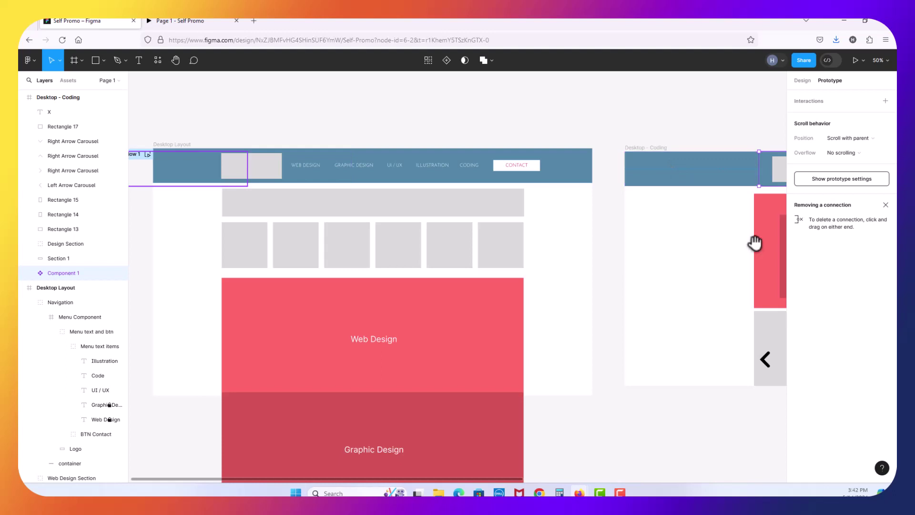
left_click_drag(755, 243, 317, 249)
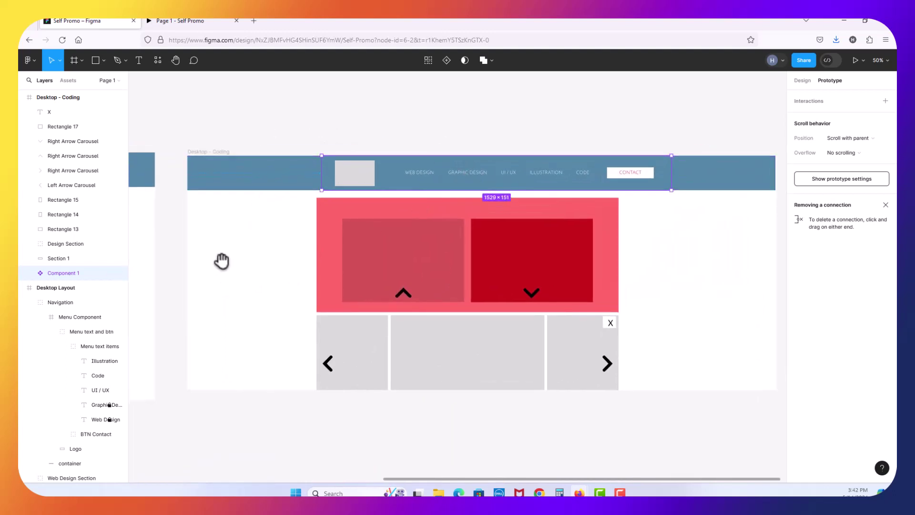
left_click_drag(231, 259, 729, 215)
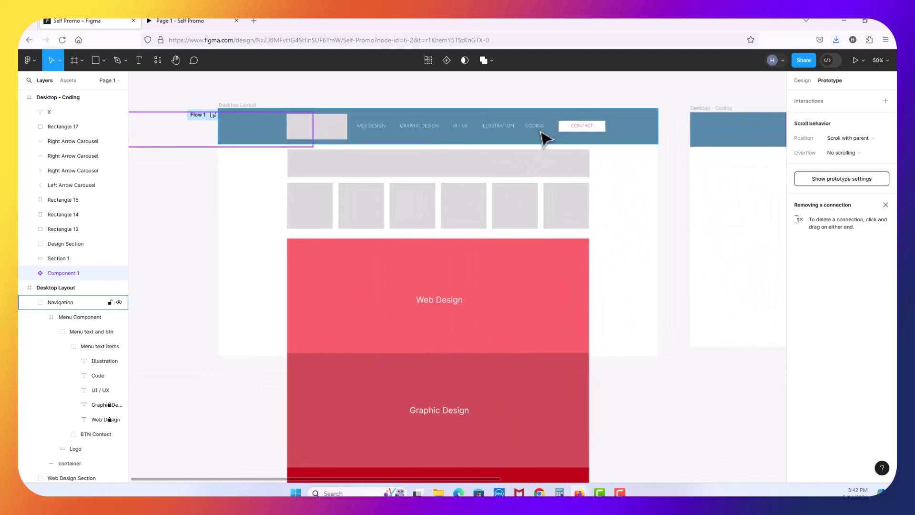
left_click(493, 157)
left_click(515, 141)
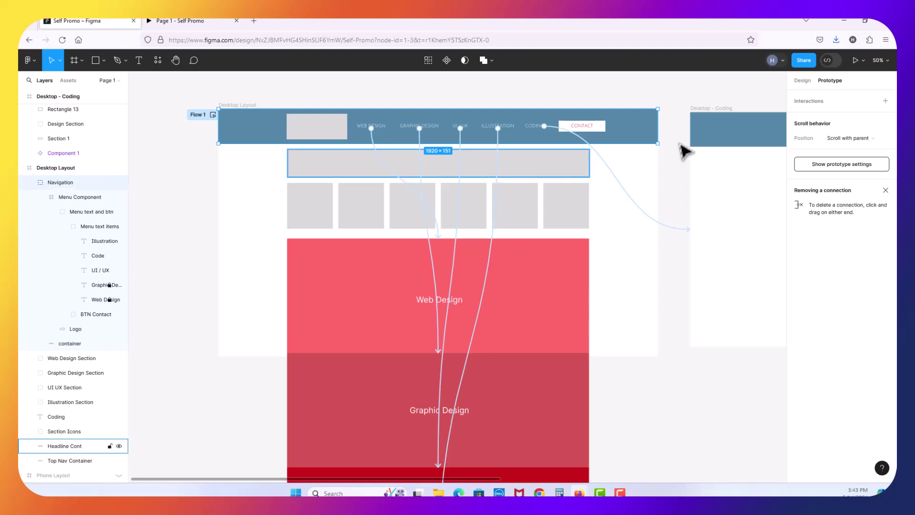
left_click(845, 138)
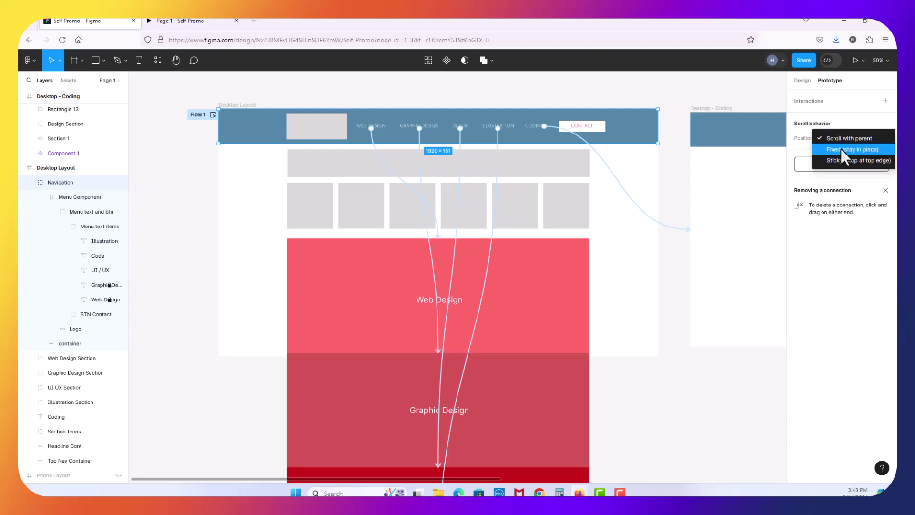
left_click(840, 149)
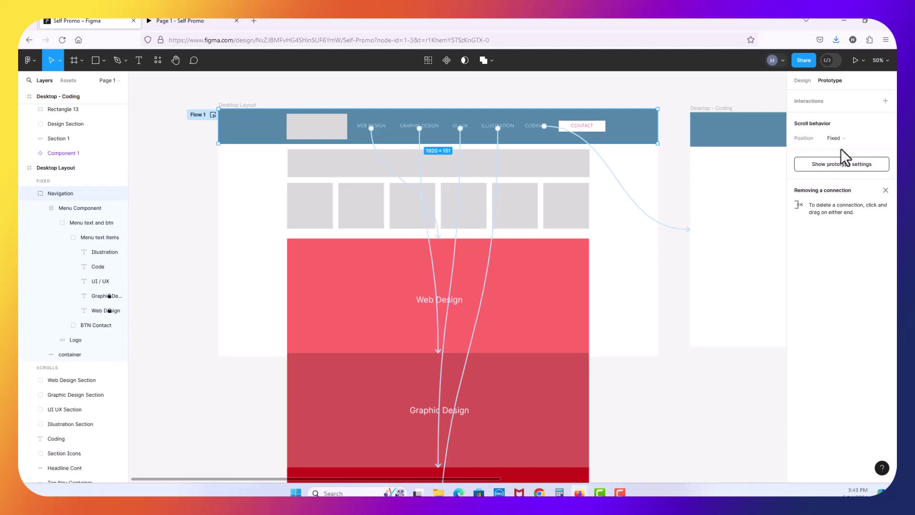
left_click(852, 59)
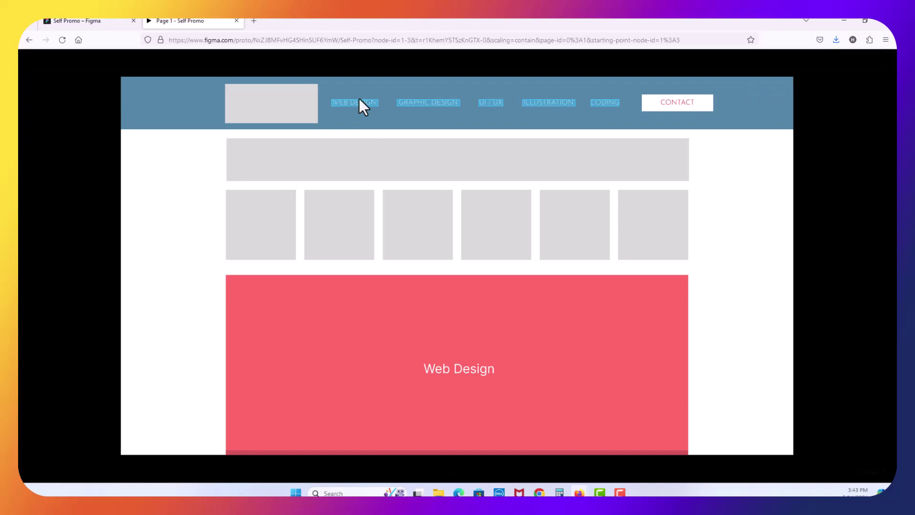
Jump between Web Design, Graphic Design, UI / UX and Illustration, ending on Web Design, while the header stays pinned.
scroll(360, 104, "down", 1)
left_click(359, 103)
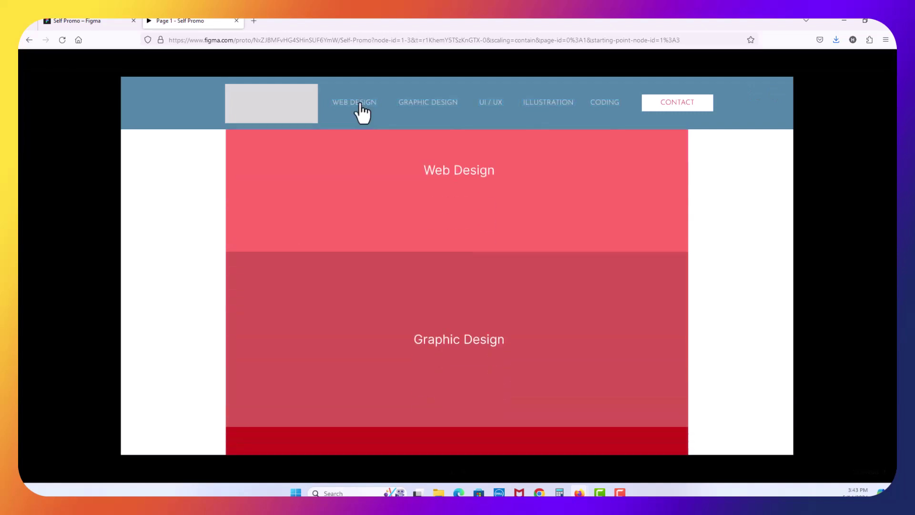
left_click(416, 105)
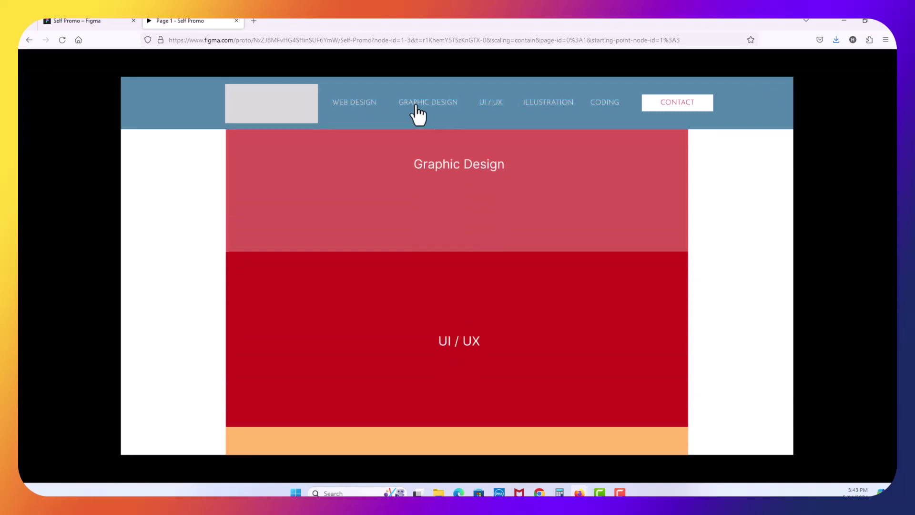
left_click(500, 108)
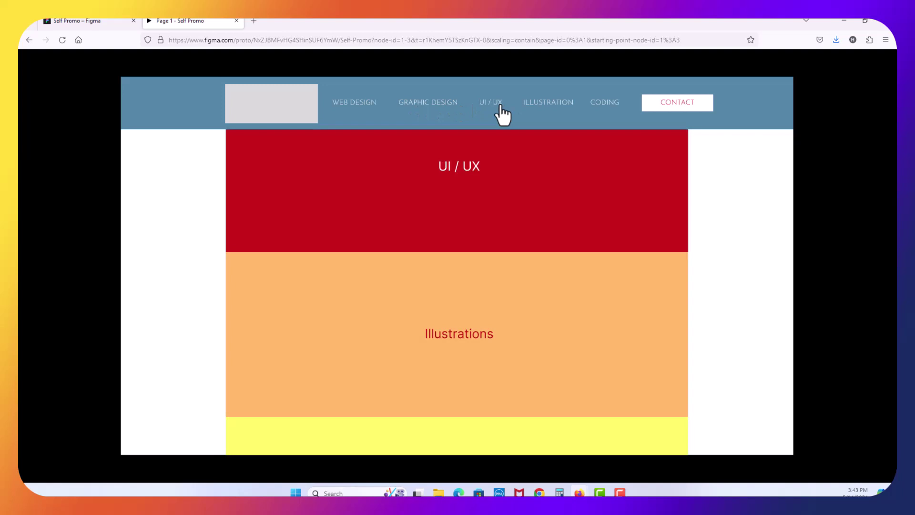
left_click(545, 105)
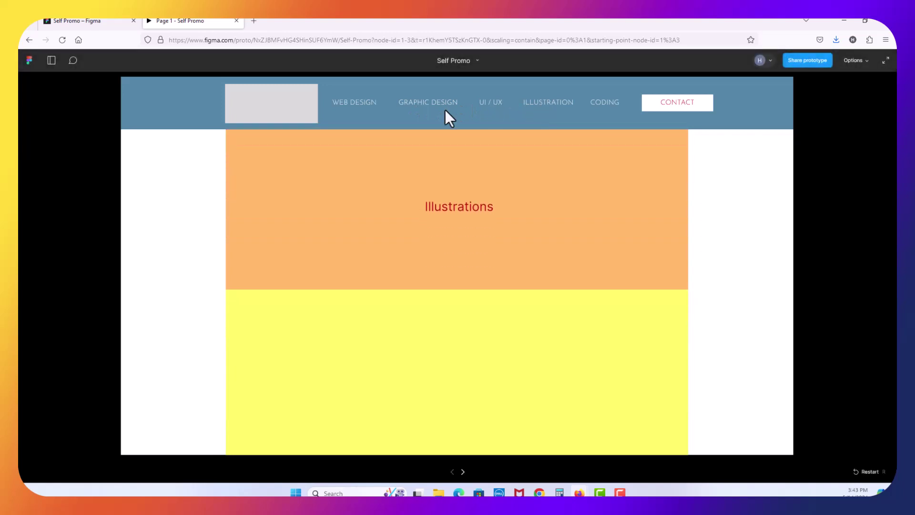
left_click(367, 105)
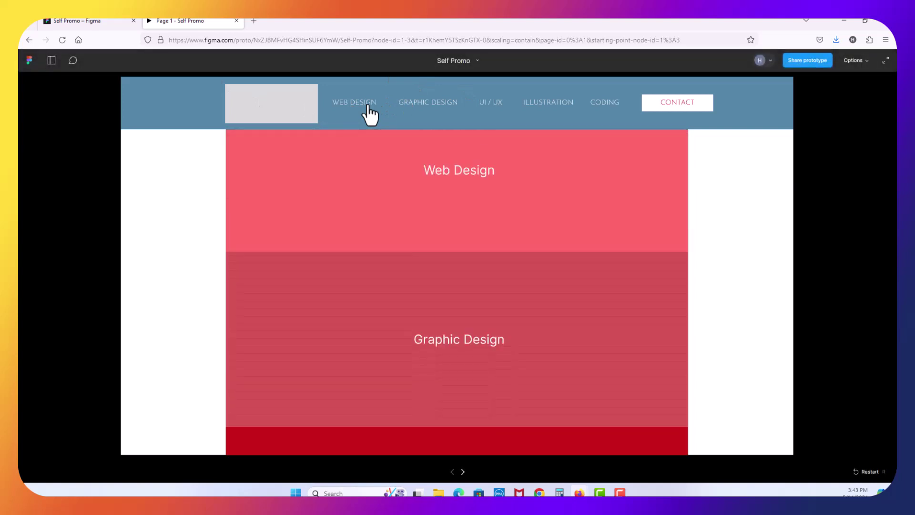
left_click(441, 109)
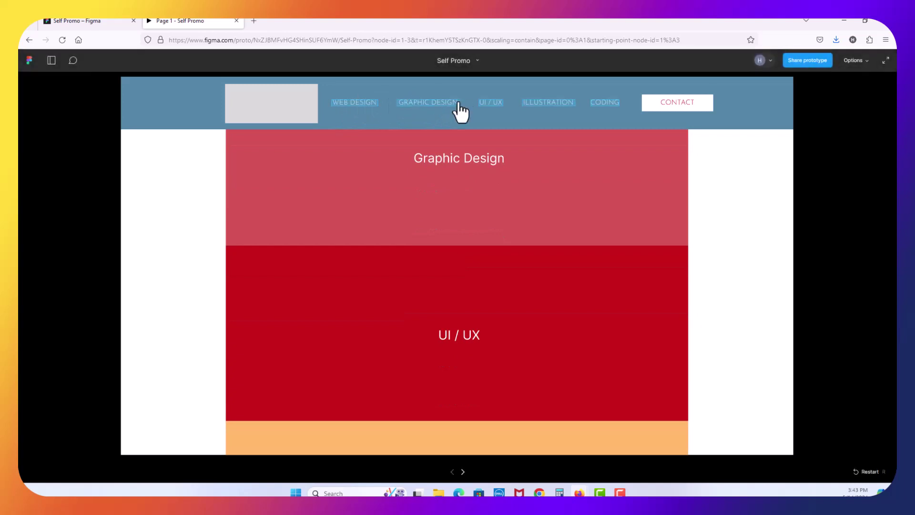
left_click(497, 108)
left_click(353, 103)
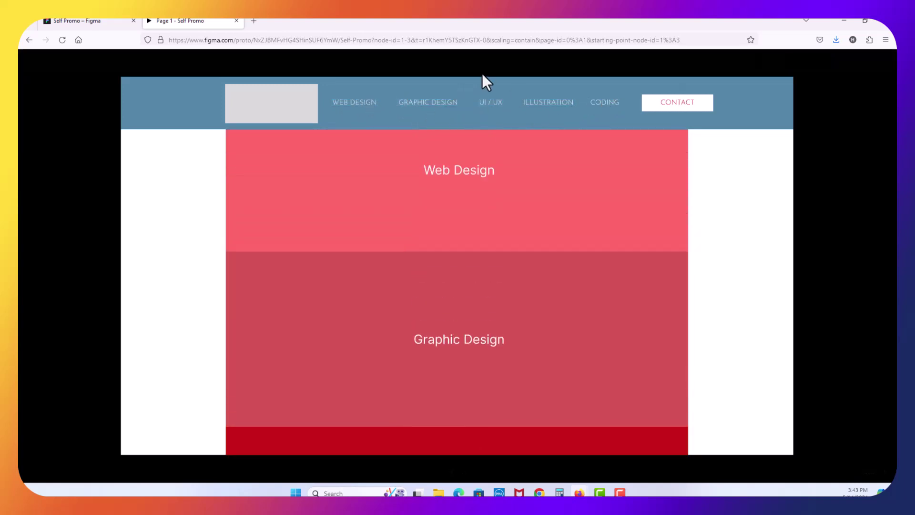
In the design file, view the local Component 1 navigation bar's details from the Assets panel.
left_click(93, 24)
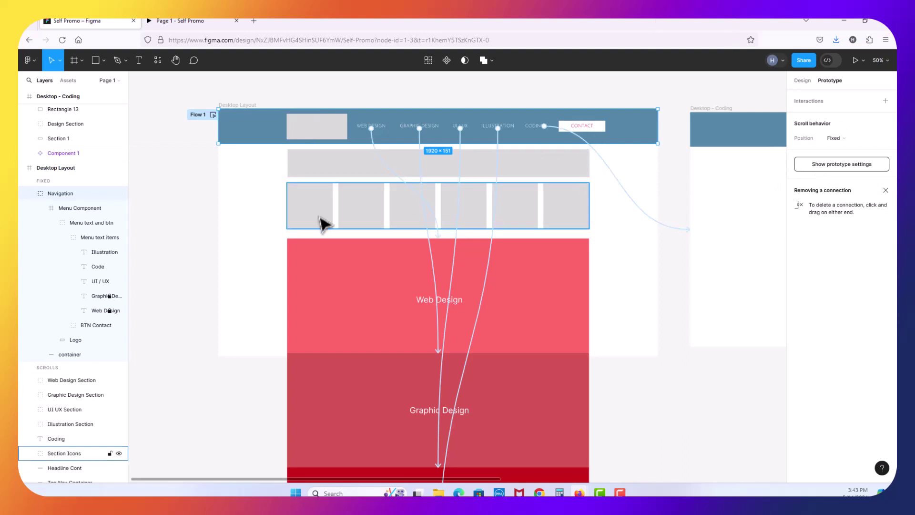
left_click(71, 79)
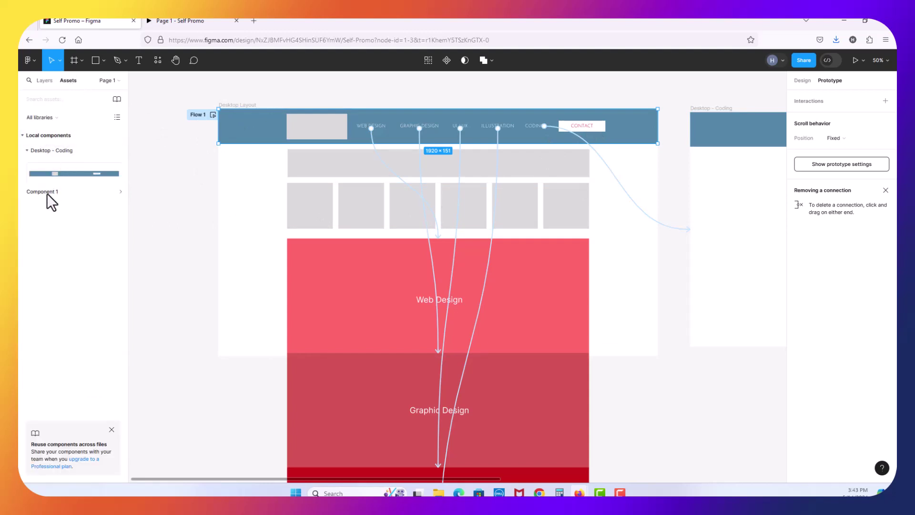
left_click(47, 193)
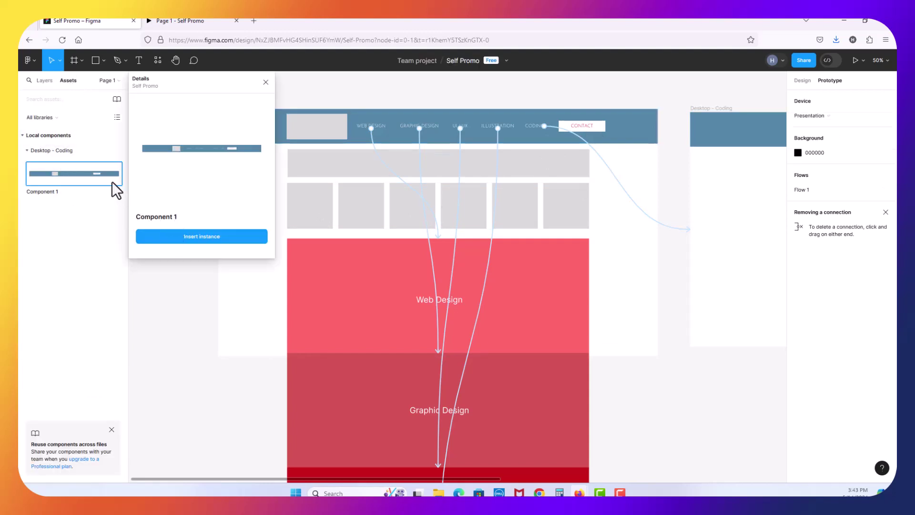